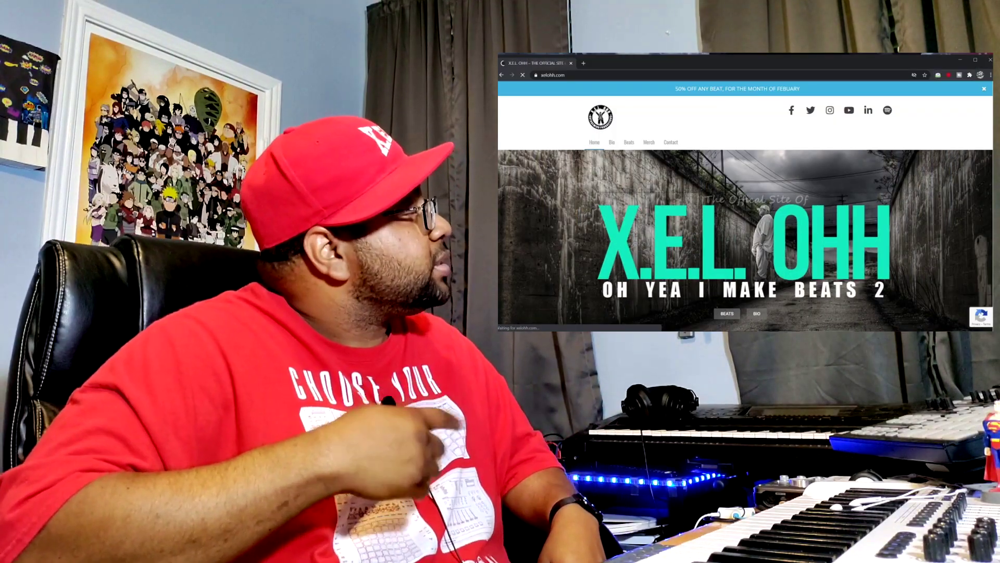
{"action": "scroll", "coordinate": [745, 209], "scroll_direction": "down", "scroll_amount": 10}
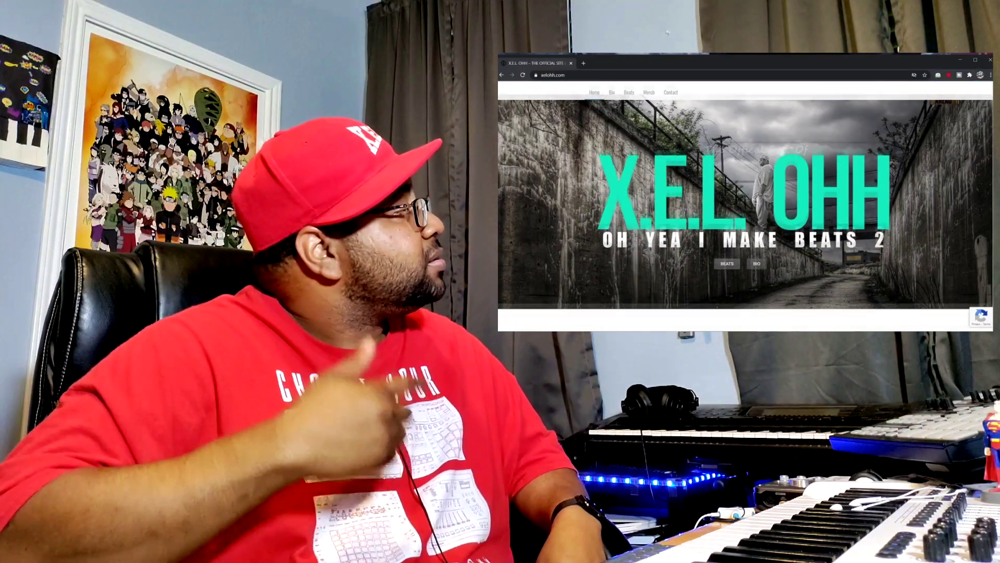
{"action": "scroll", "coordinate": [745, 209], "scroll_direction": "down", "scroll_amount": 1}
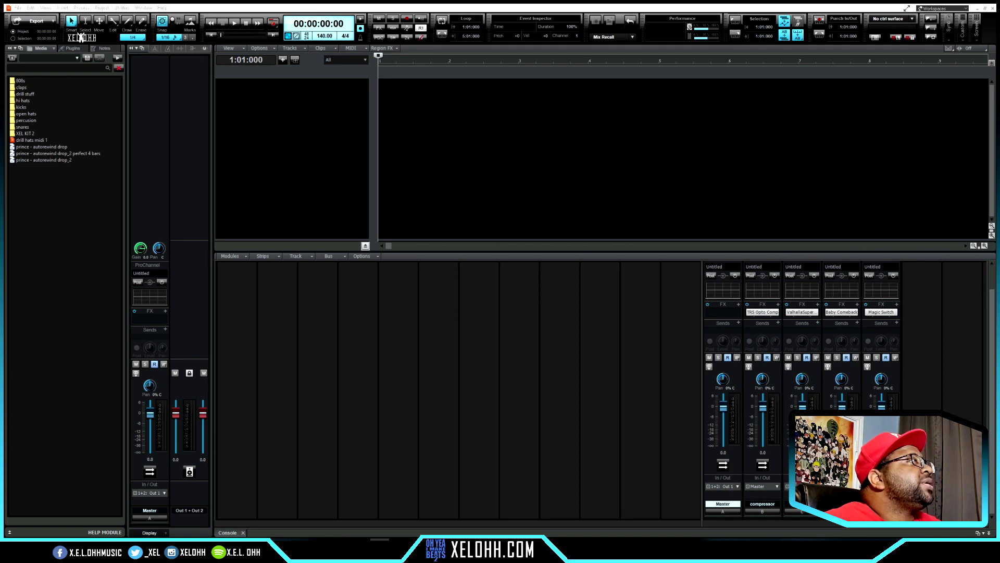
View the installed program version in the About Cakewalk information and close it
{"action": "left_click", "coordinate": [81, 38]}
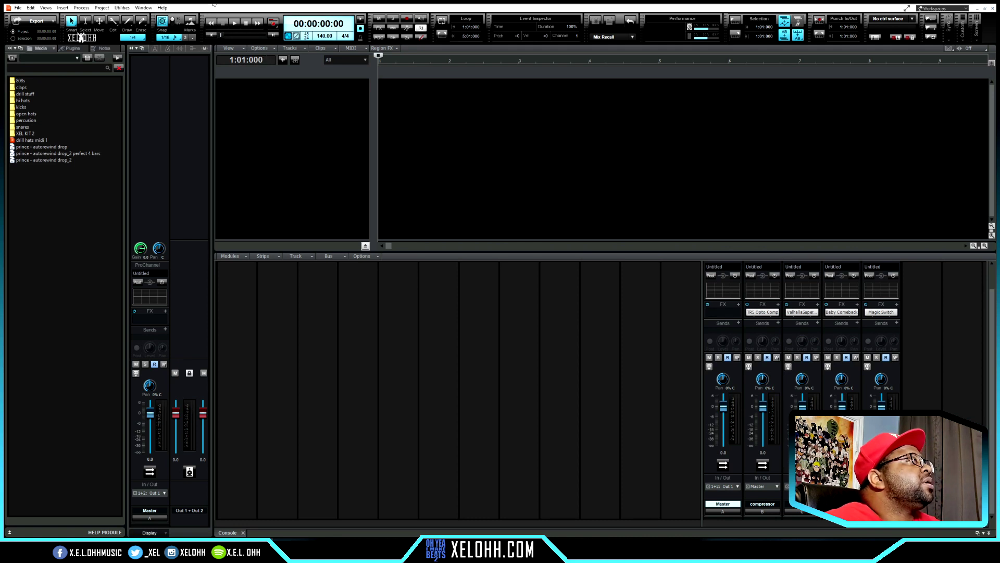
{"action": "left_click", "coordinate": [162, 7]}
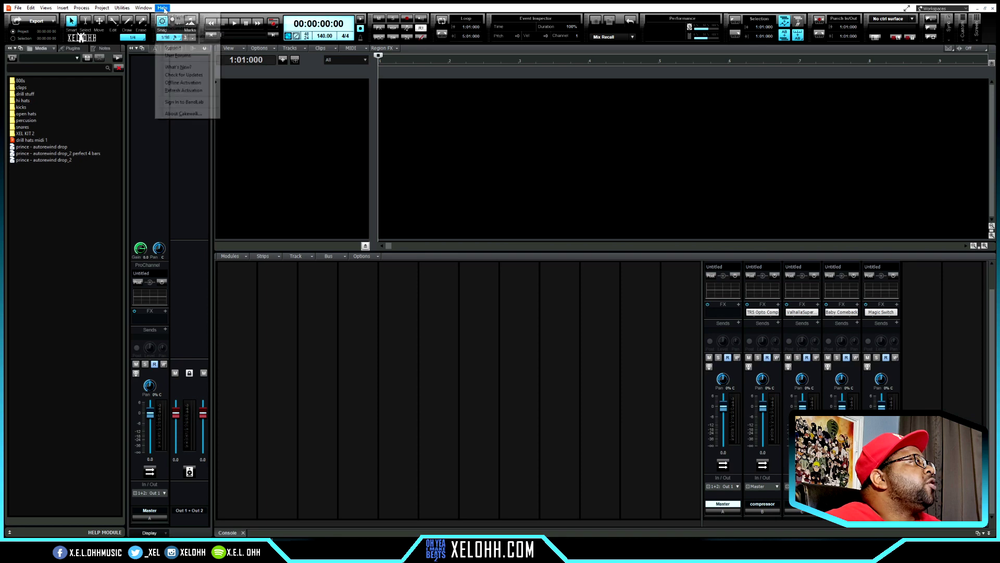
{"action": "left_click", "coordinate": [184, 113]}
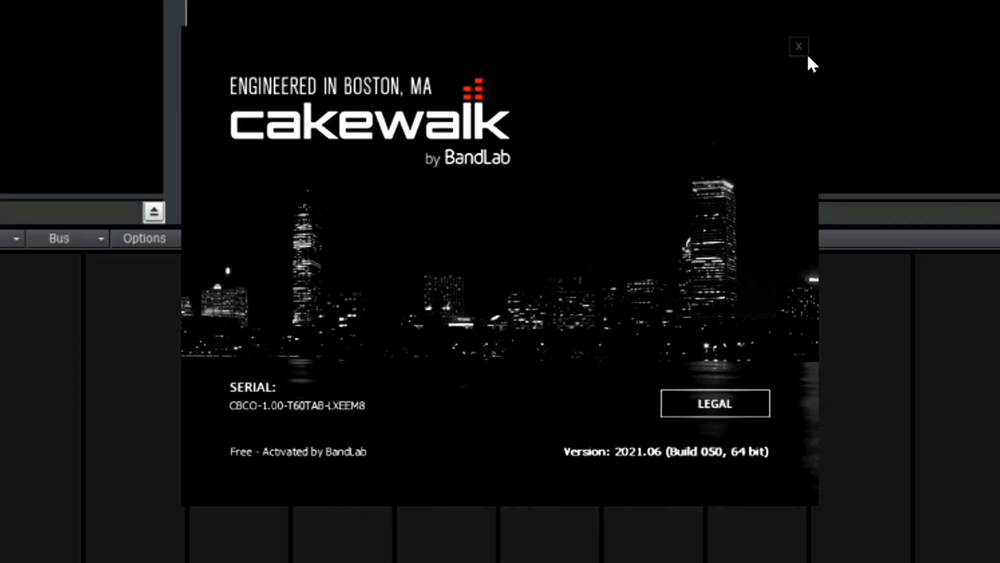
{"action": "left_click", "coordinate": [872, 4]}
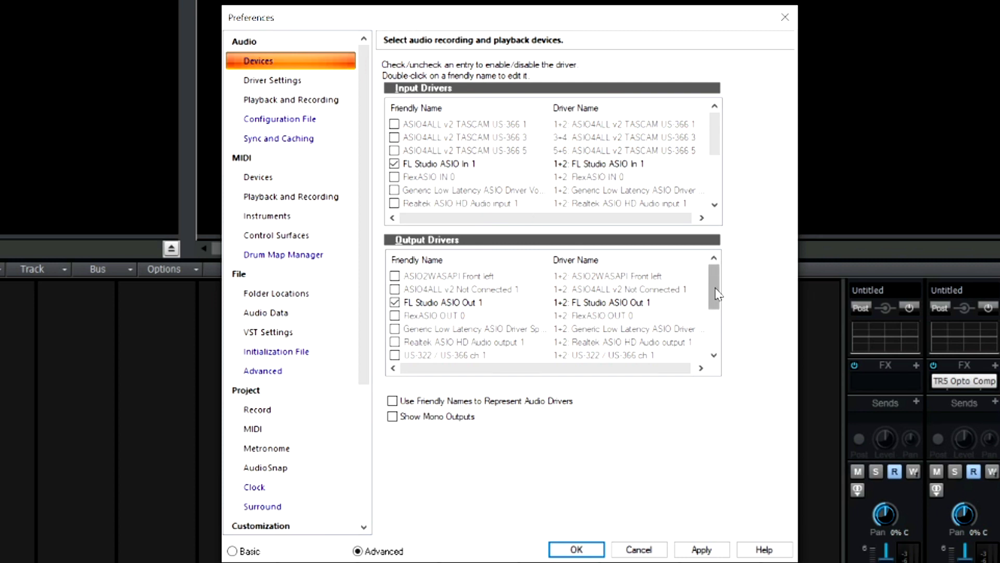
Look through the audio output drivers and the value choices for MaskDropoutDetection in the audio configuration settings, and cancel the preferences
{"action": "left_click_drag", "start_coordinate": [714, 290], "coordinate": [714, 319]}
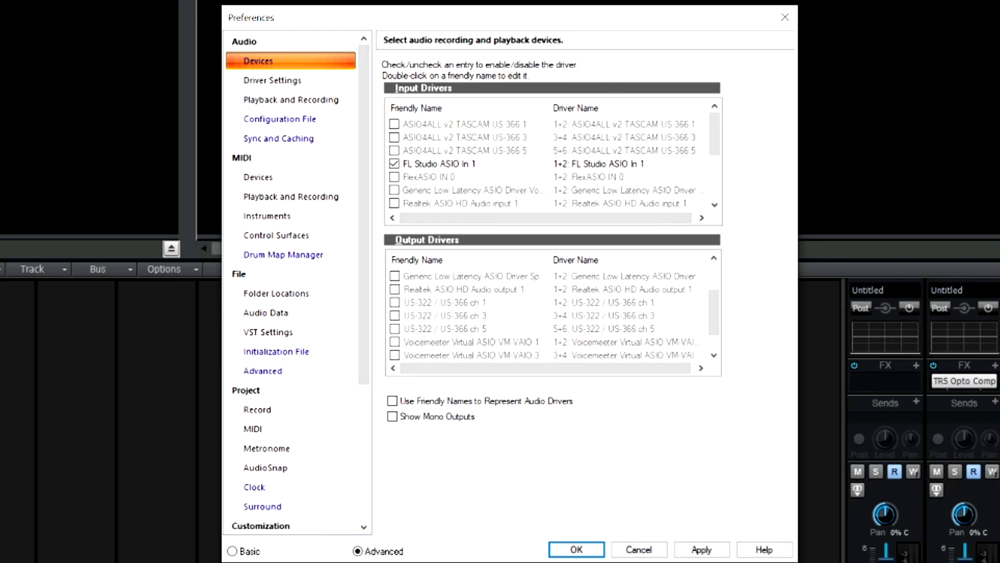
{"action": "left_click", "coordinate": [74, 105]}
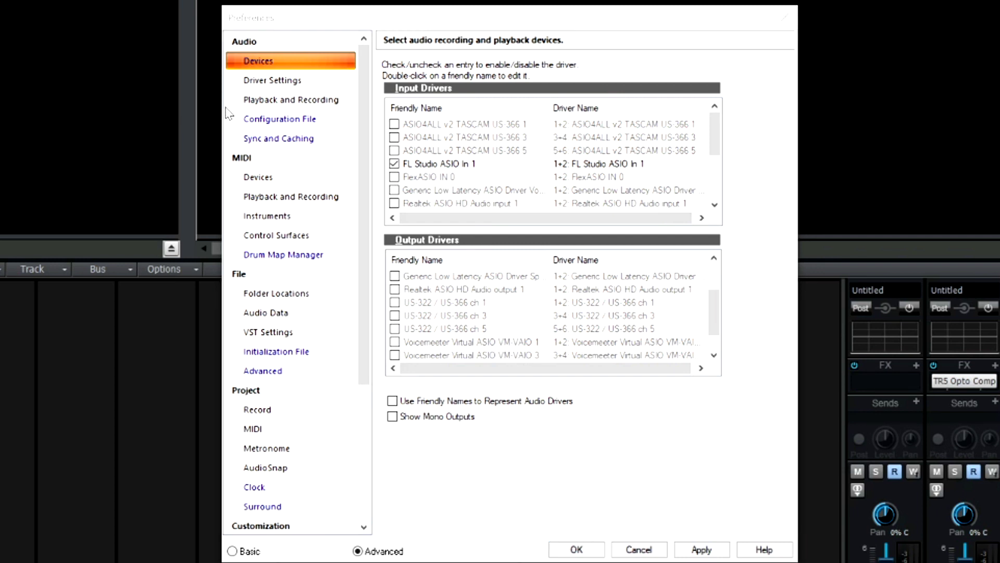
{"action": "left_click", "coordinate": [291, 121]}
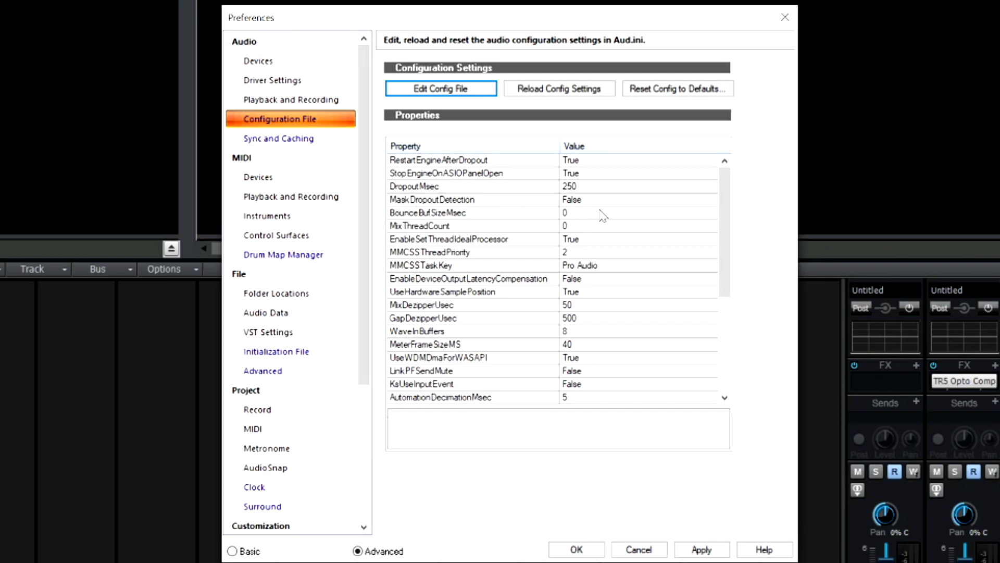
{"action": "left_click", "coordinate": [651, 201]}
{"action": "left_click", "coordinate": [711, 200]}
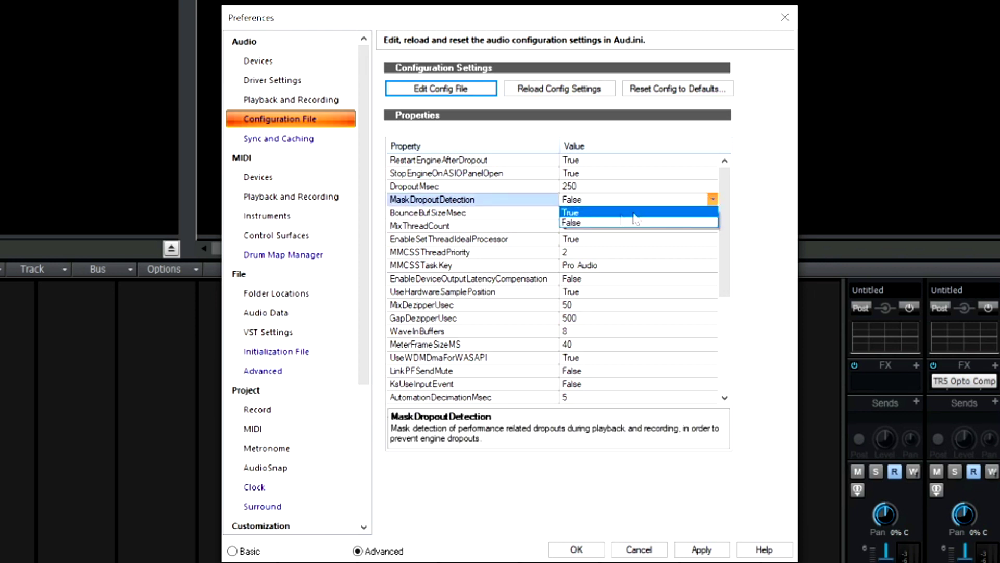
{"action": "left_click", "coordinate": [622, 199]}
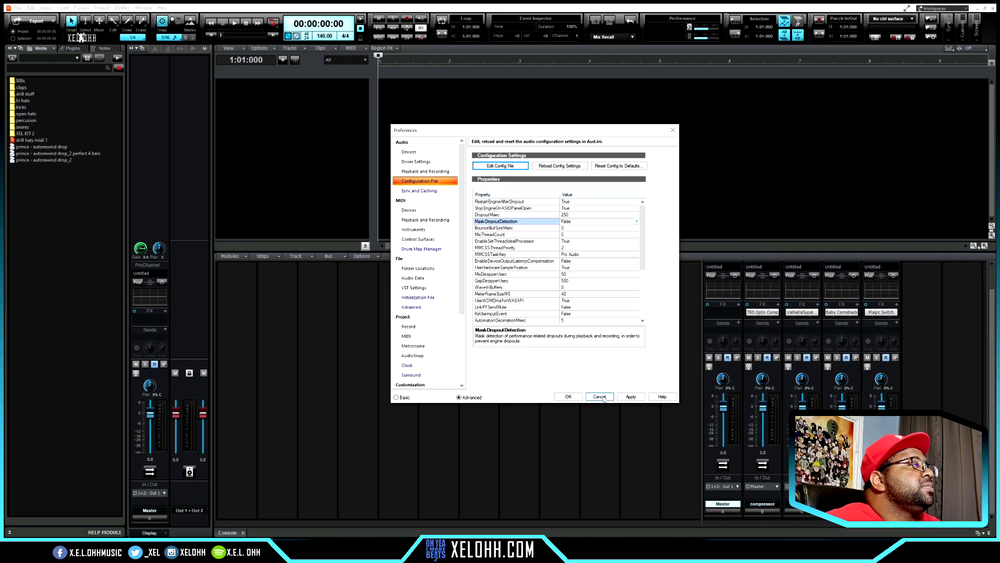
{"action": "left_click", "coordinate": [658, 551]}
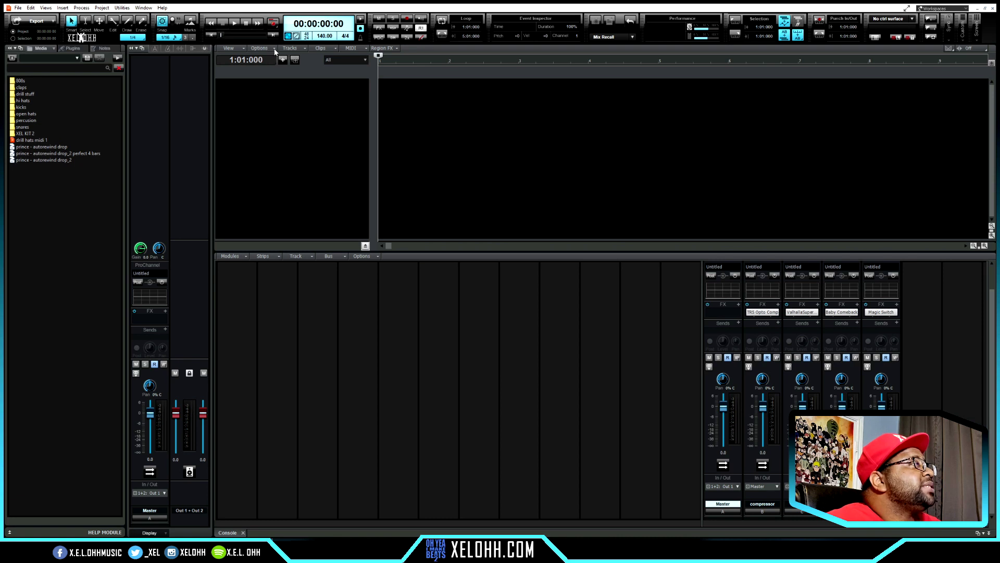
Show the tempo track with its grid lines turned on, and hide the tempo track again
{"action": "left_click", "coordinate": [240, 51]}
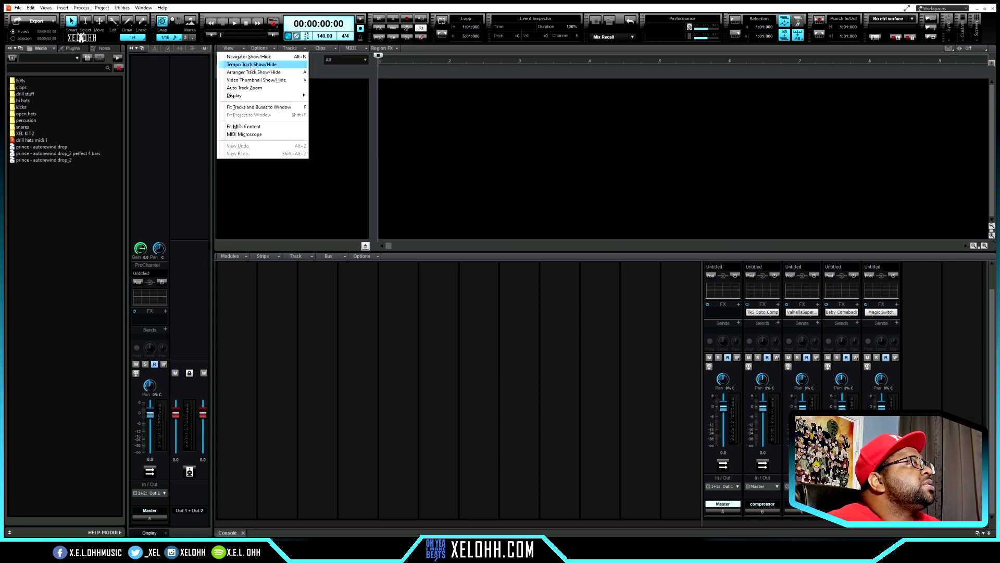
{"action": "left_click", "coordinate": [251, 65]}
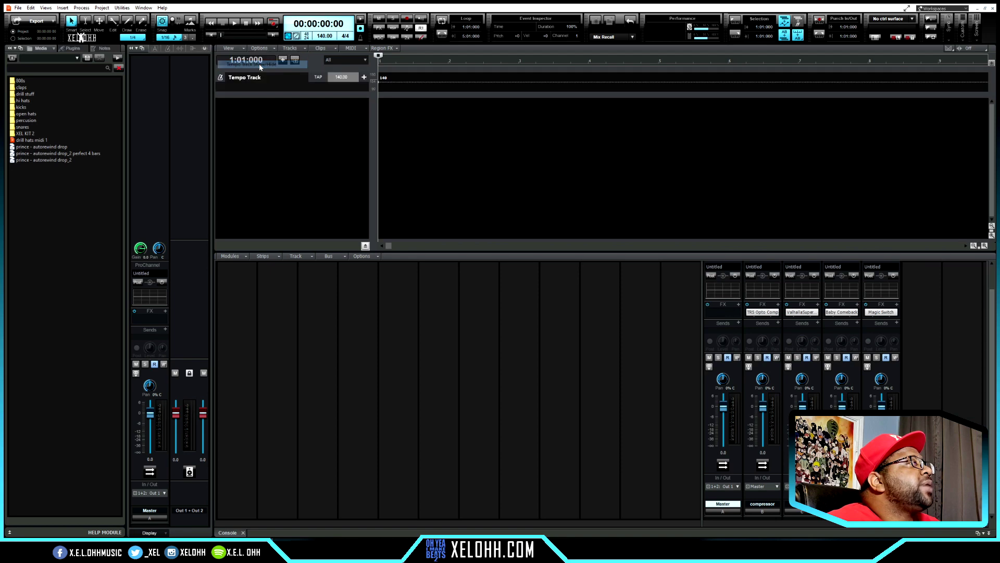
{"action": "right_click", "coordinate": [405, 85]}
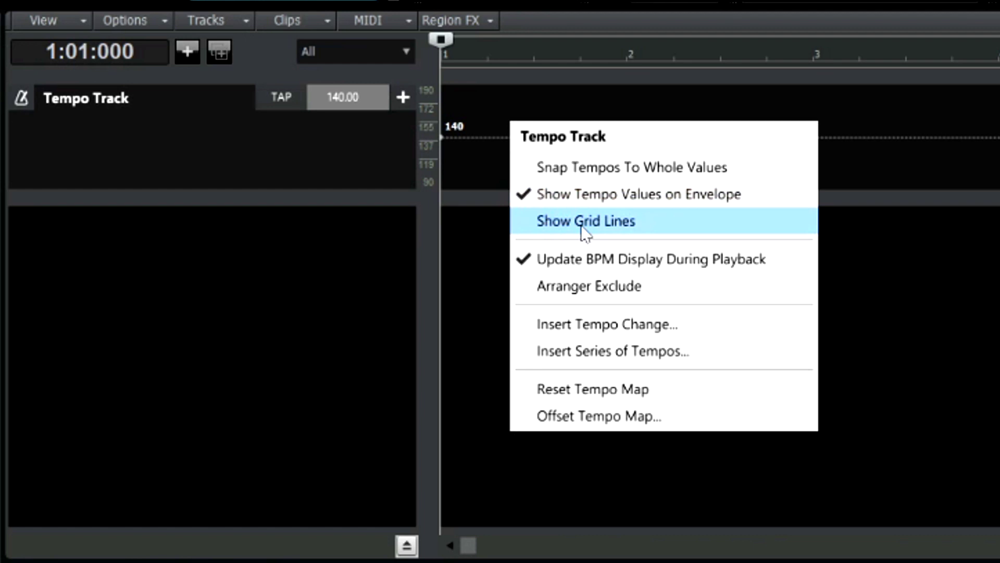
{"action": "left_click", "coordinate": [539, 225]}
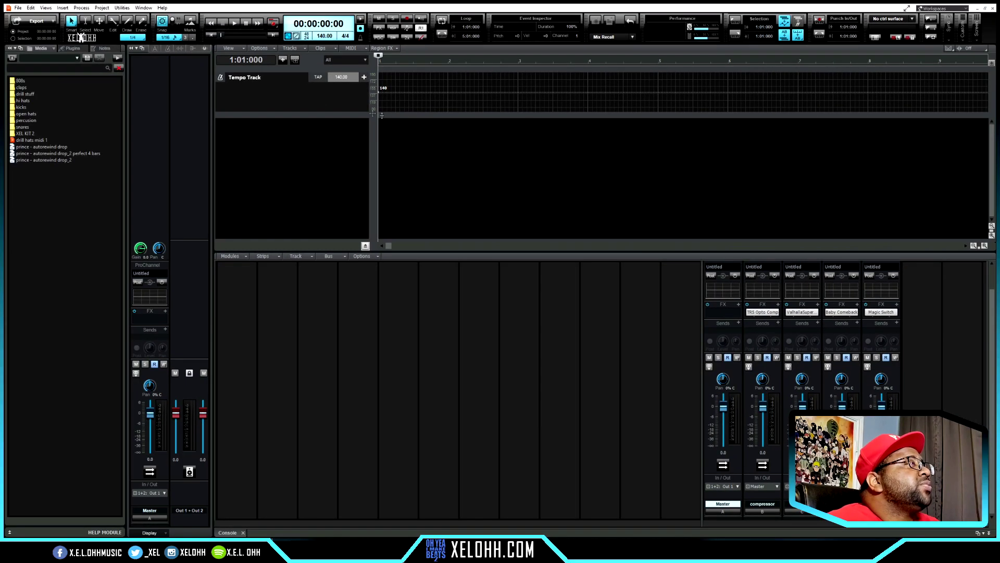
{"action": "left_click_drag", "start_coordinate": [328, 112], "coordinate": [318, 78]}
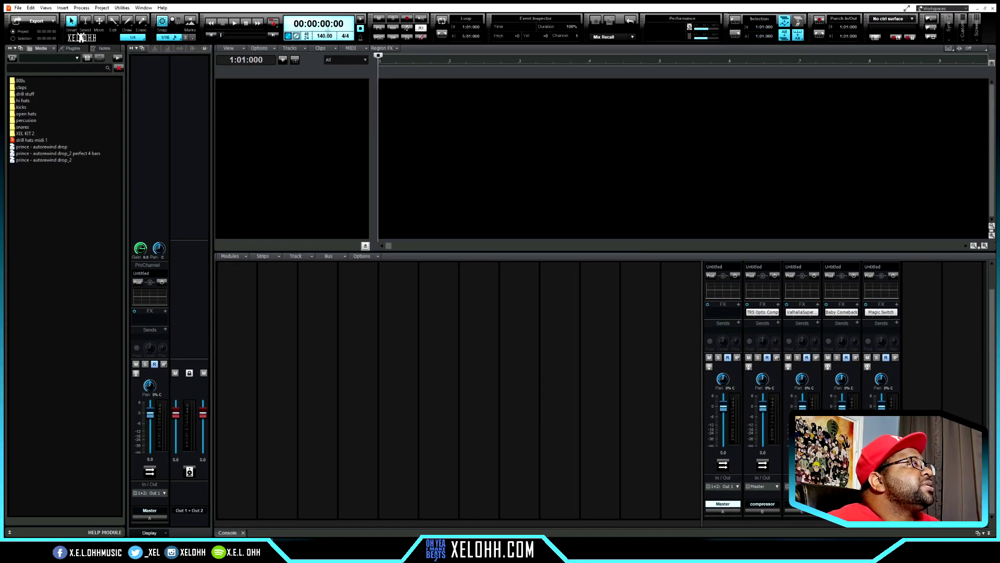
Add SampleTank 4 in a new folder with one instrument track per output, using All Stereo outputs for 16 tracks
{"action": "left_click", "coordinate": [282, 62]}
{"action": "left_click", "coordinate": [383, 29]}
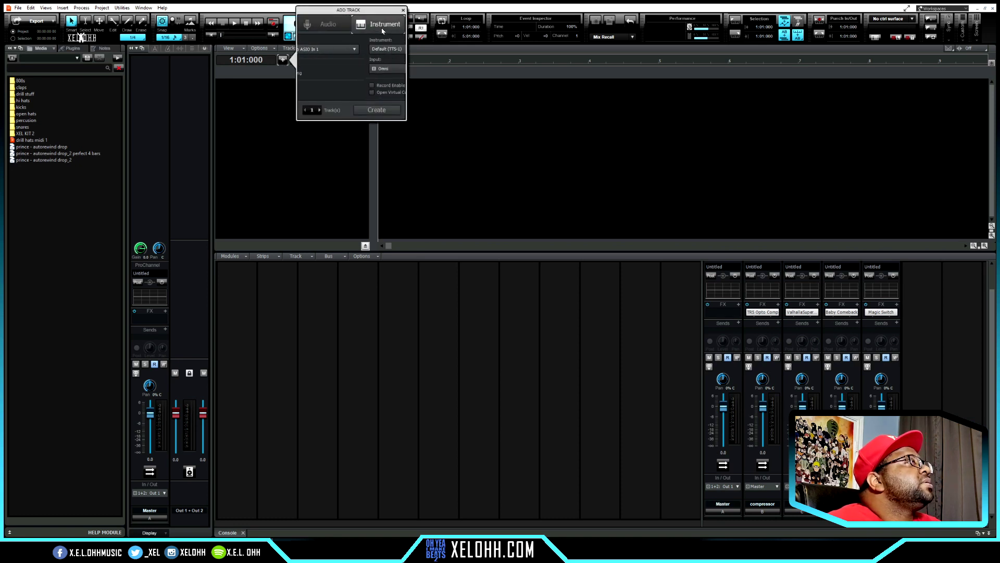
{"action": "left_click", "coordinate": [398, 49]}
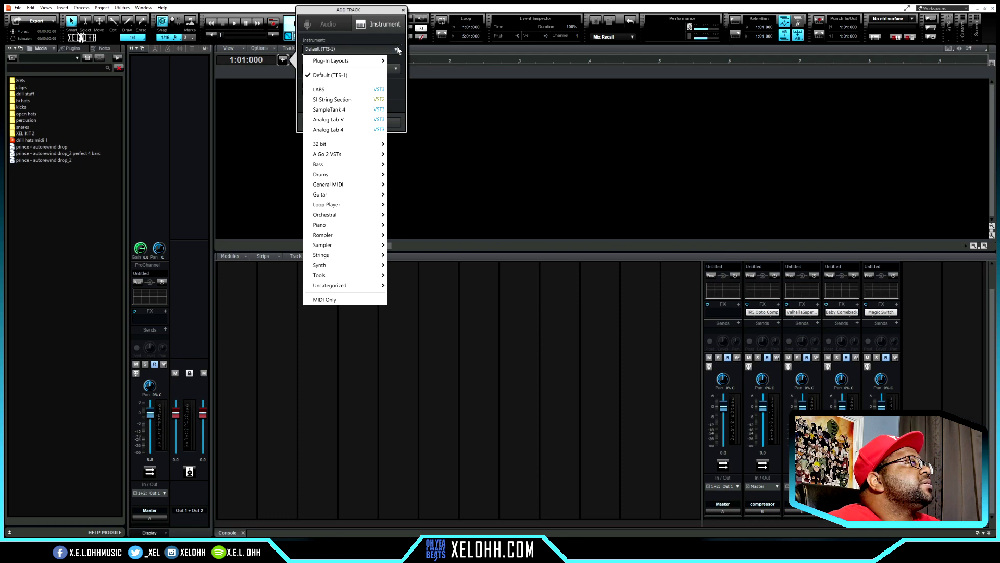
{"action": "left_click", "coordinate": [336, 110]}
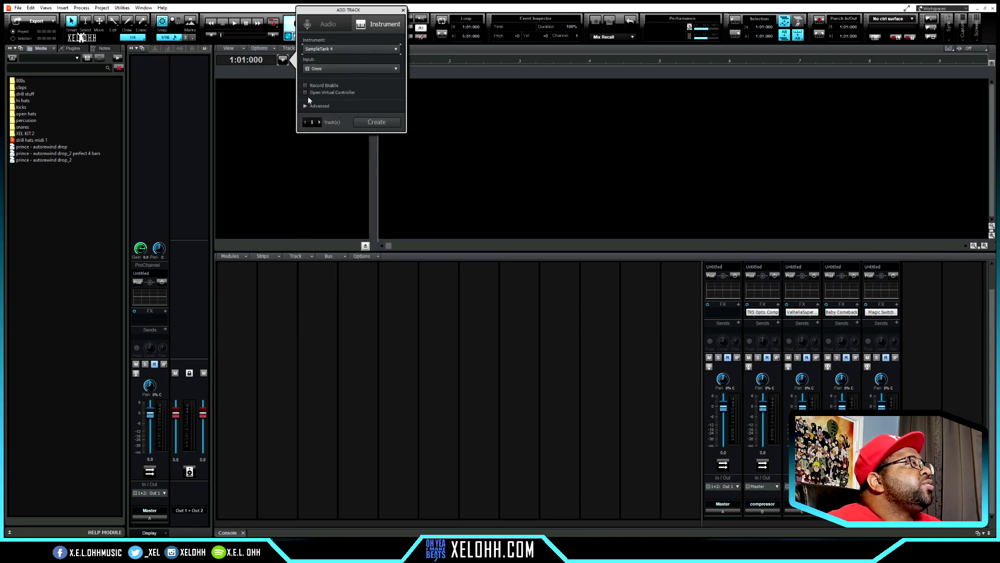
{"action": "left_click", "coordinate": [313, 106]}
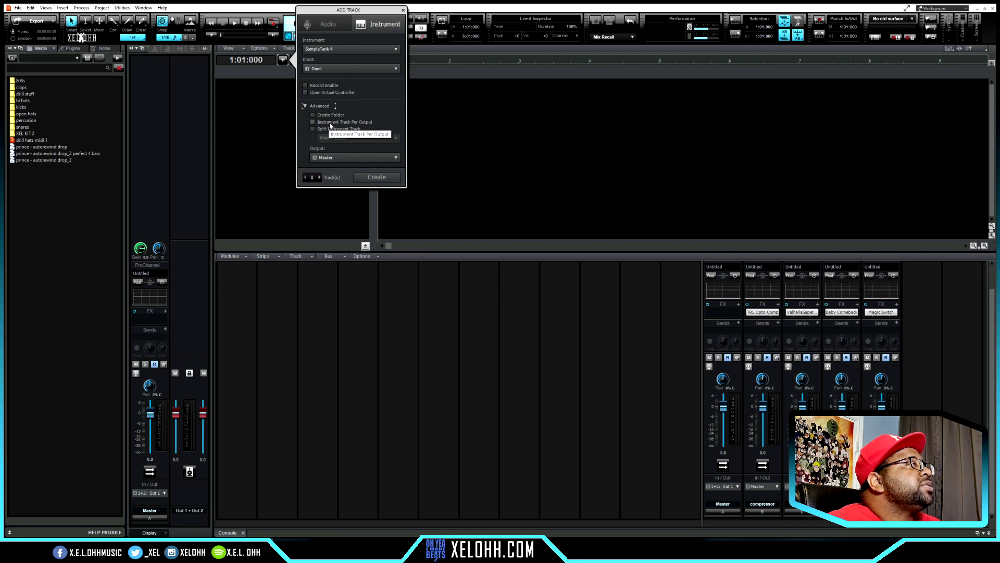
{"action": "left_click", "coordinate": [313, 122]}
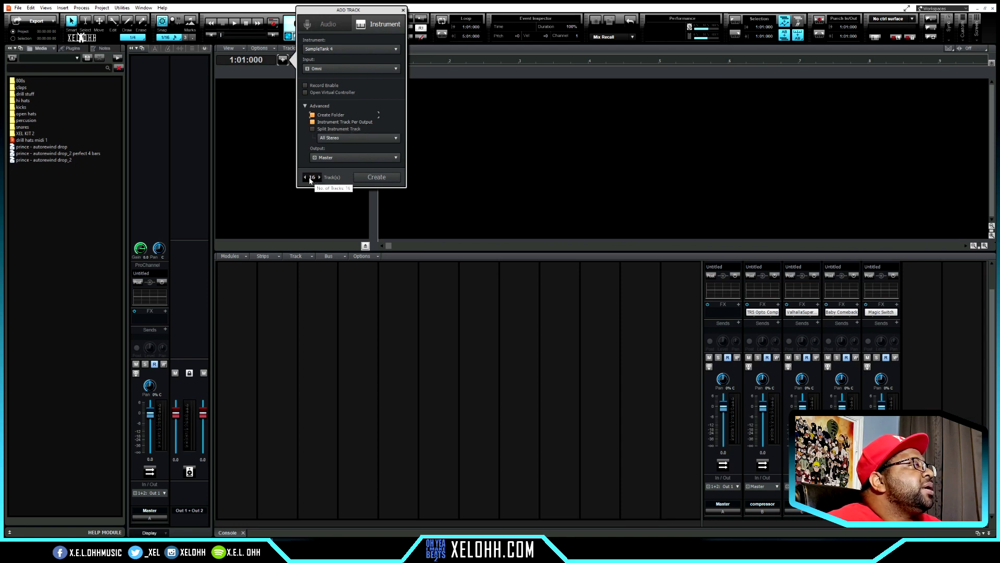
{"action": "left_click", "coordinate": [378, 178]}
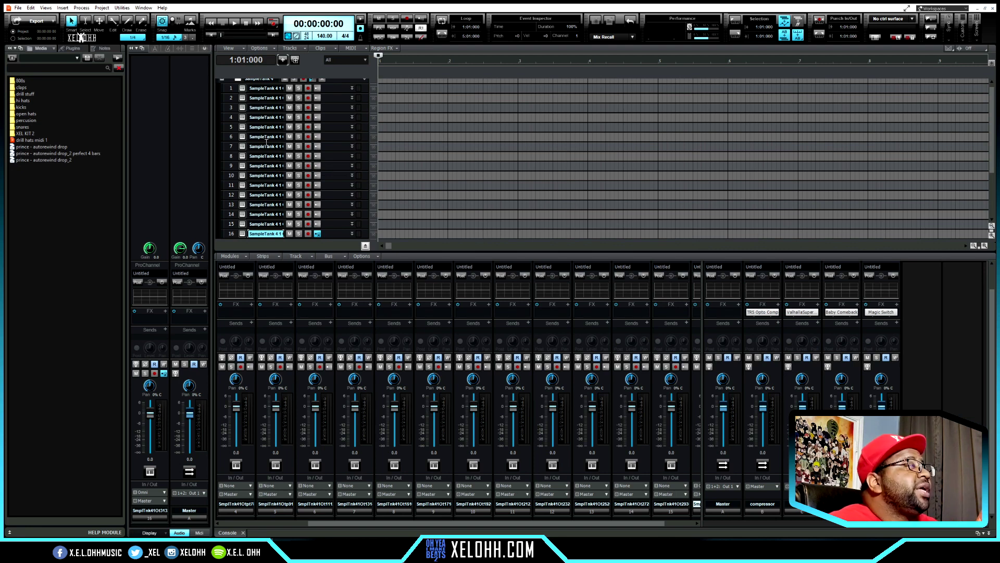
Replace the synth on SampleTank track 6 only with SI-String Section
{"action": "right_click", "coordinate": [233, 136]}
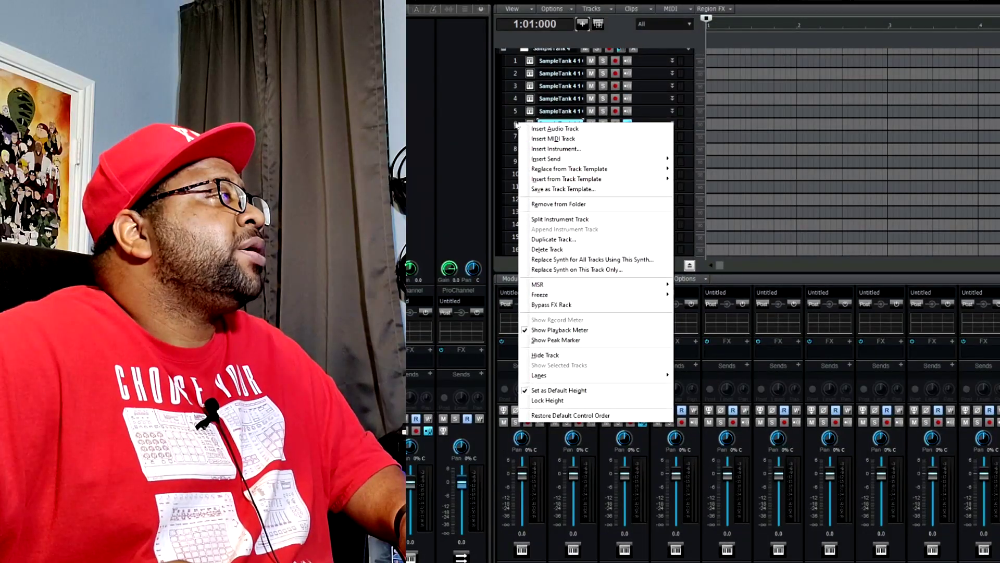
{"action": "right_click", "coordinate": [511, 124]}
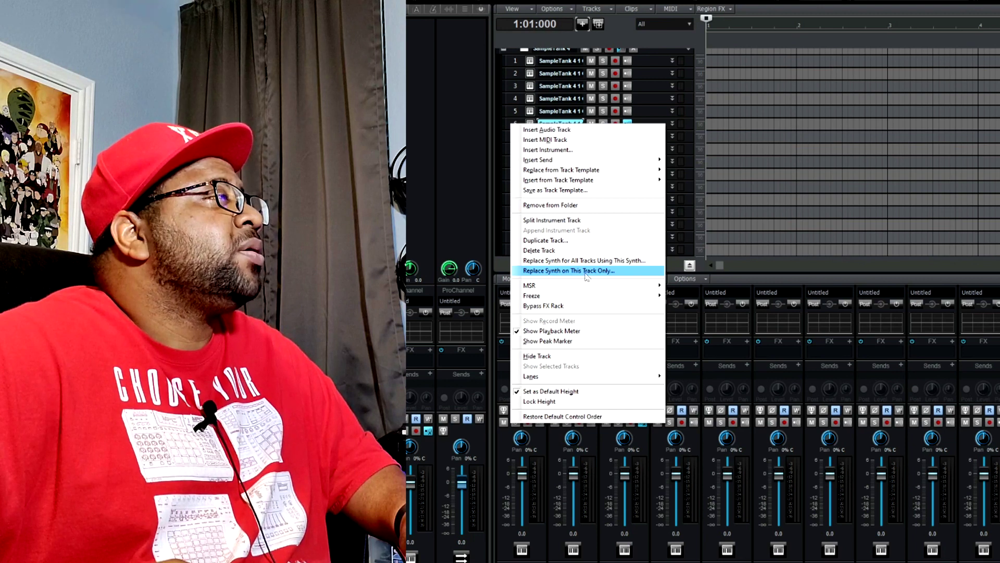
{"action": "left_click", "coordinate": [605, 271]}
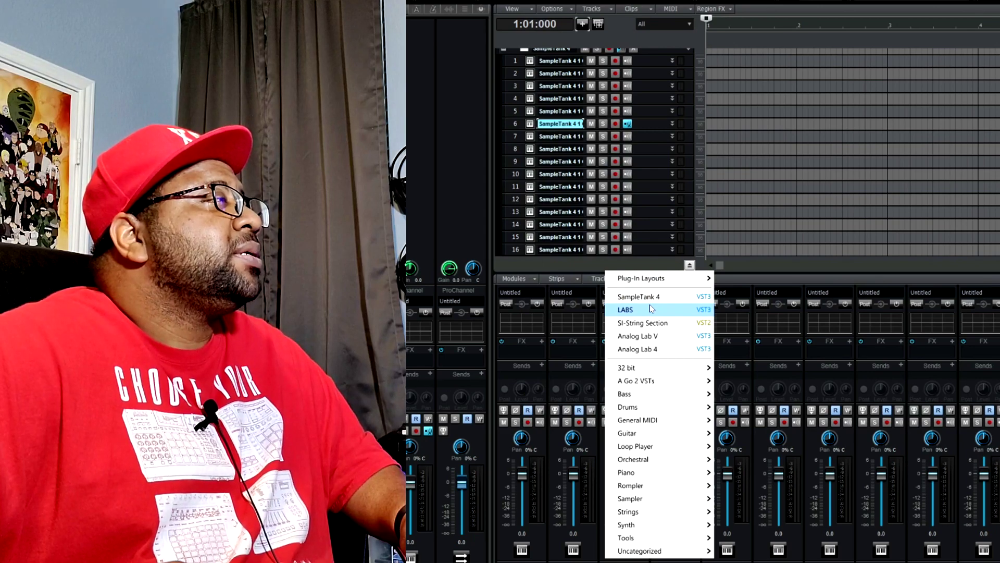
{"action": "mouse_move", "coordinate": [672, 512]}
{"action": "left_click", "coordinate": [746, 511]}
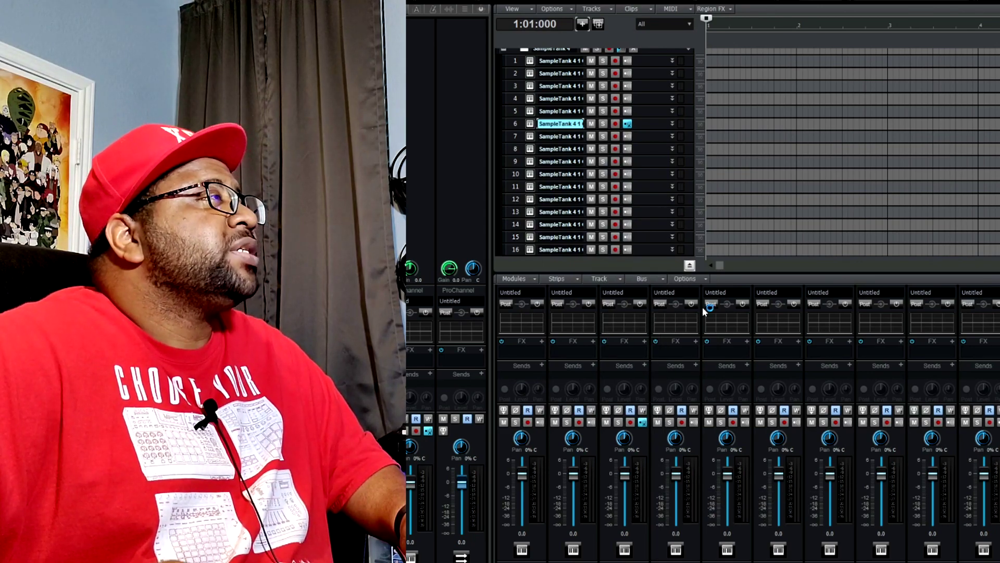
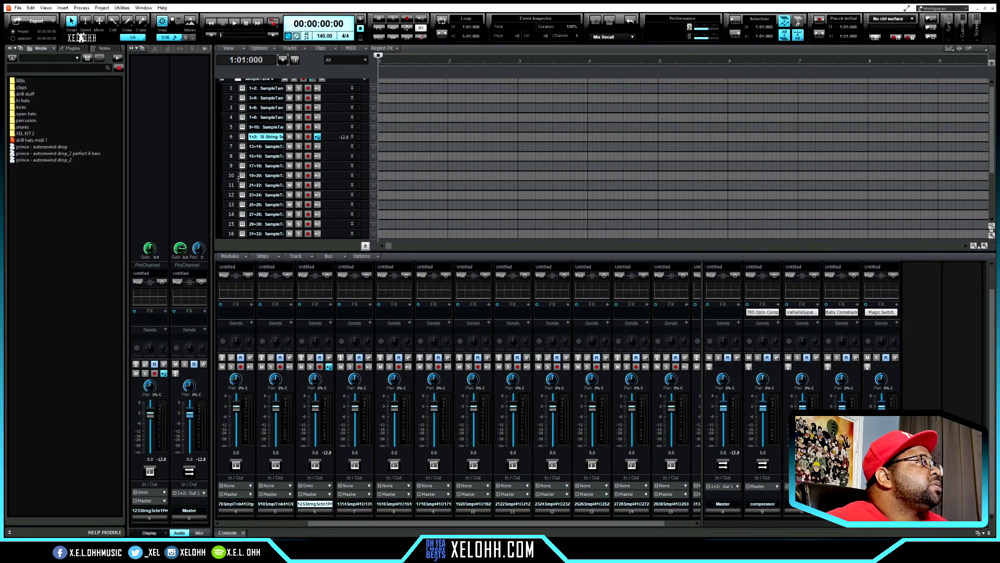
Replace the synth on SampleTank track 11 only with LABS
{"action": "right_click", "coordinate": [236, 189]}
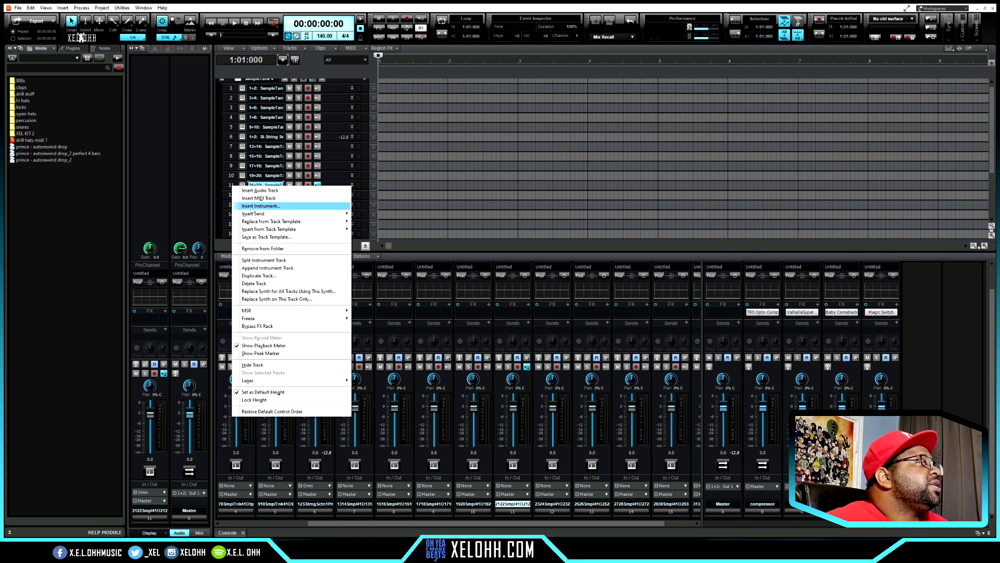
{"action": "left_click", "coordinate": [285, 300]}
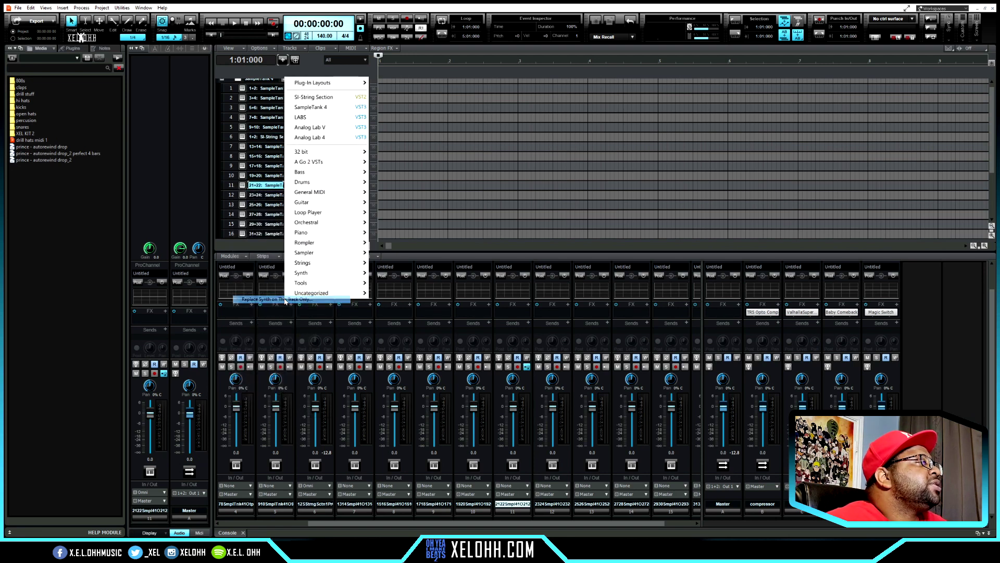
{"action": "left_click", "coordinate": [313, 117]}
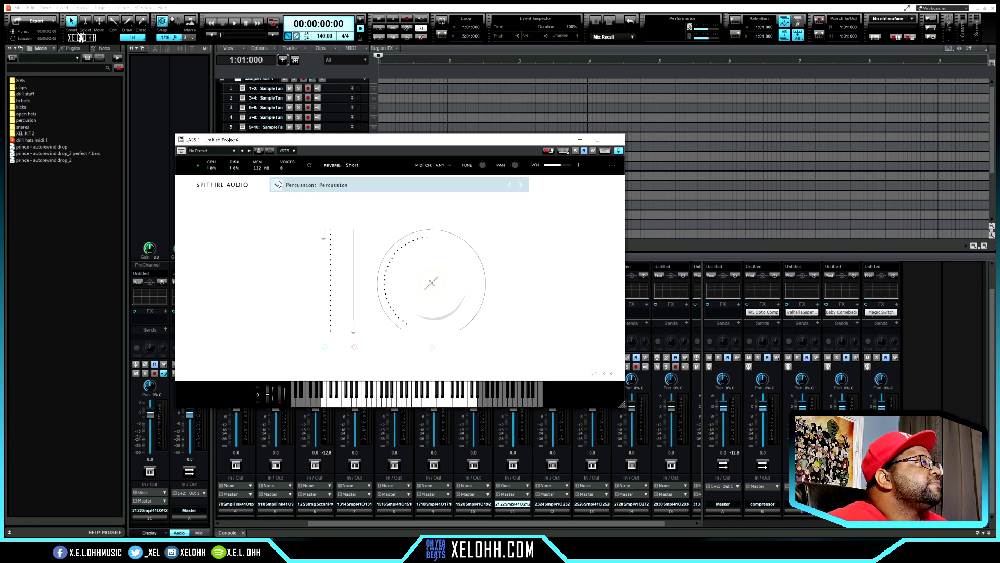
Load the Soft Piano preset from the Piano category in LABS and raise its second slider to about two thirds
{"action": "left_click", "coordinate": [278, 185]}
{"action": "left_click", "coordinate": [299, 231]}
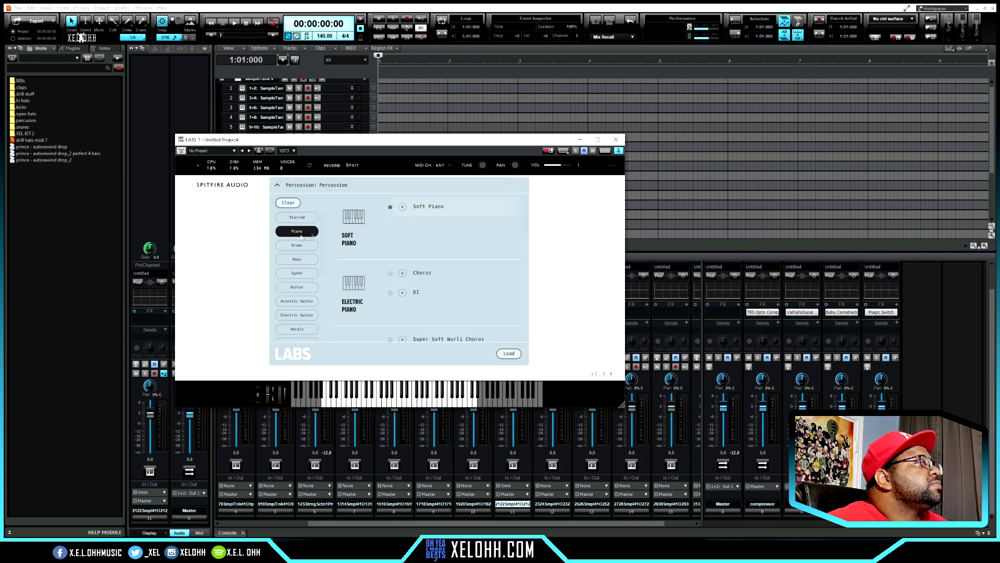
{"action": "left_click", "coordinate": [430, 207]}
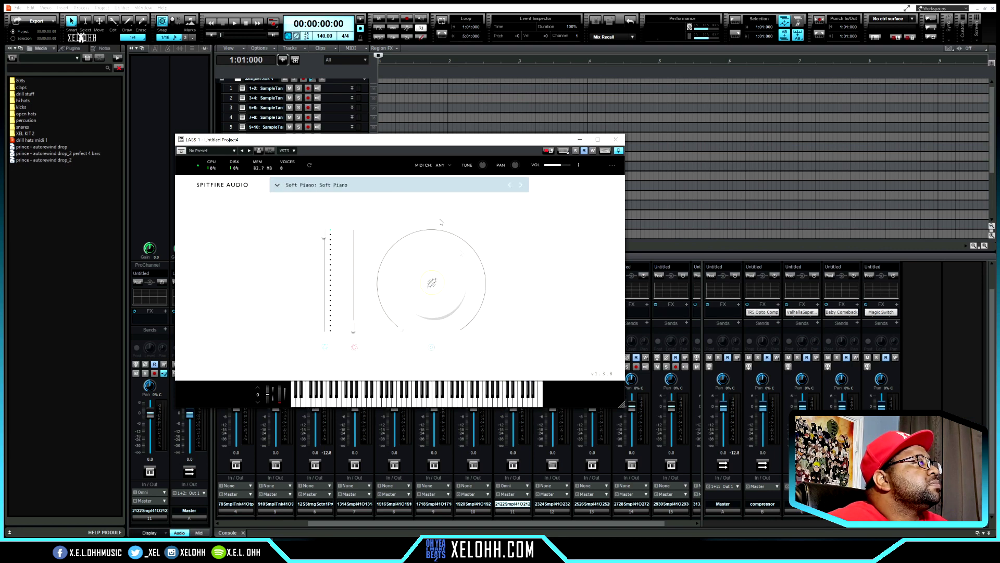
{"action": "left_click_drag", "start_coordinate": [354, 330], "coordinate": [354, 263]}
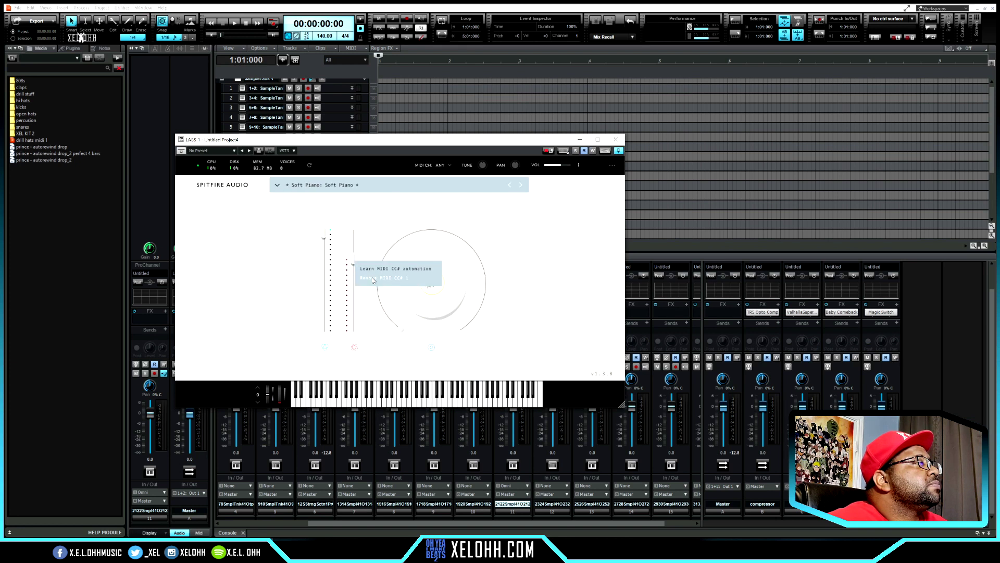
{"action": "left_click", "coordinate": [397, 396]}
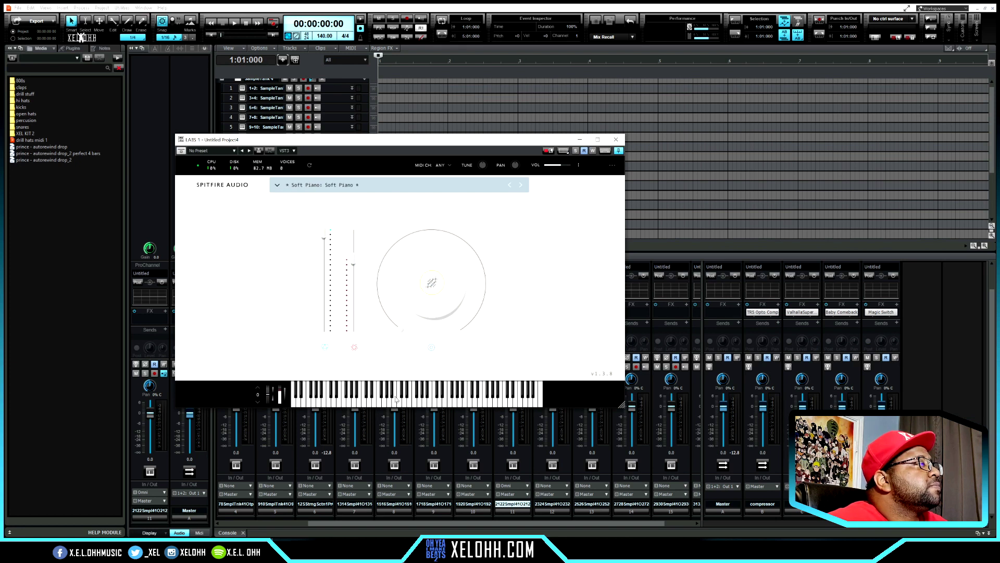
Audition a few notes of the Soft Piano on the LABS virtual keyboard and close the plugin window
{"action": "left_click", "coordinate": [410, 401]}
{"action": "left_click", "coordinate": [433, 391]}
{"action": "left_click", "coordinate": [470, 396]}
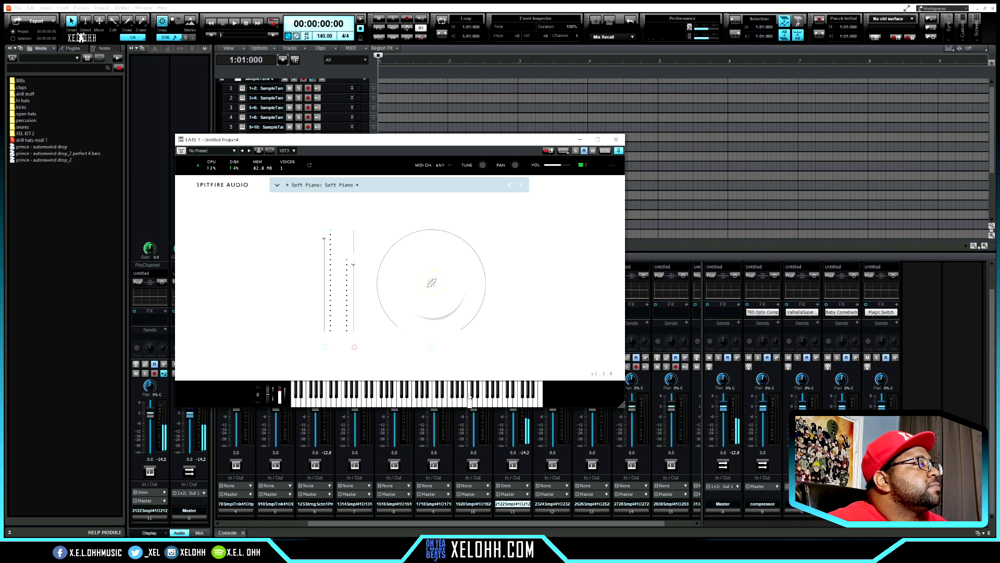
{"action": "left_click", "coordinate": [616, 139]}
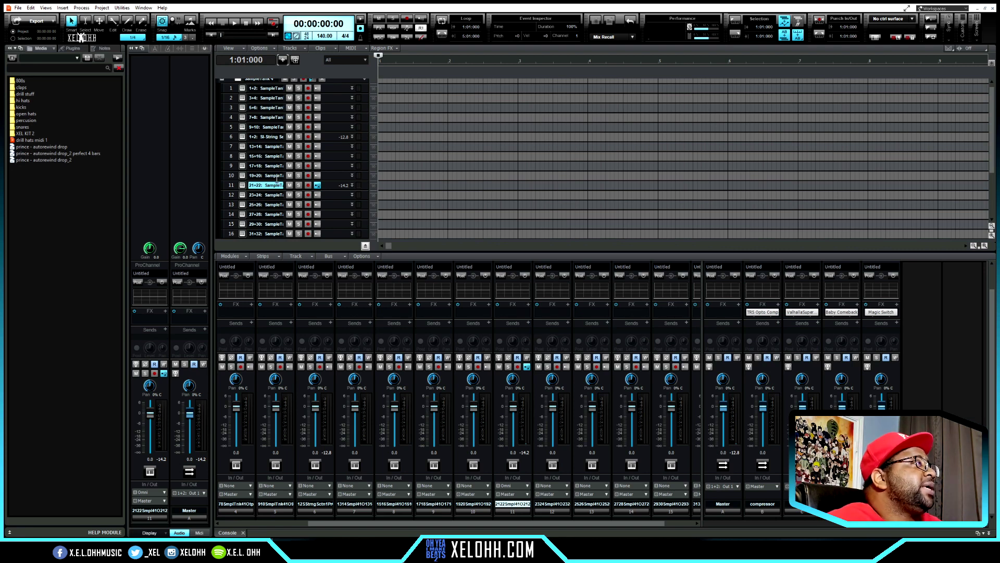
Collapse the SampleTank 4 track folder and expand it again
{"action": "scroll", "coordinate": [251, 157], "scroll_direction": "up", "scroll_amount": 1}
{"action": "left_click", "coordinate": [222, 84]}
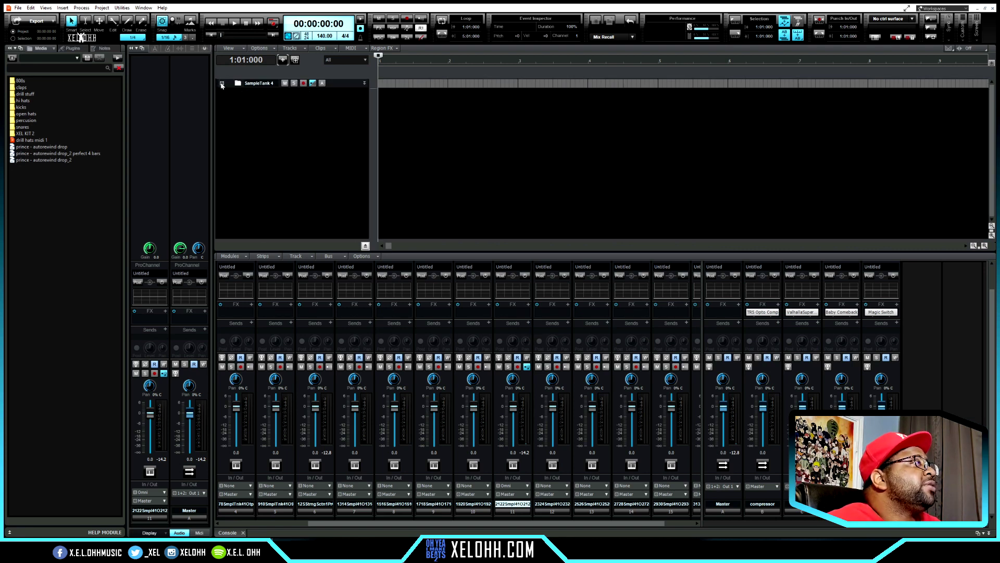
{"action": "left_click", "coordinate": [222, 83]}
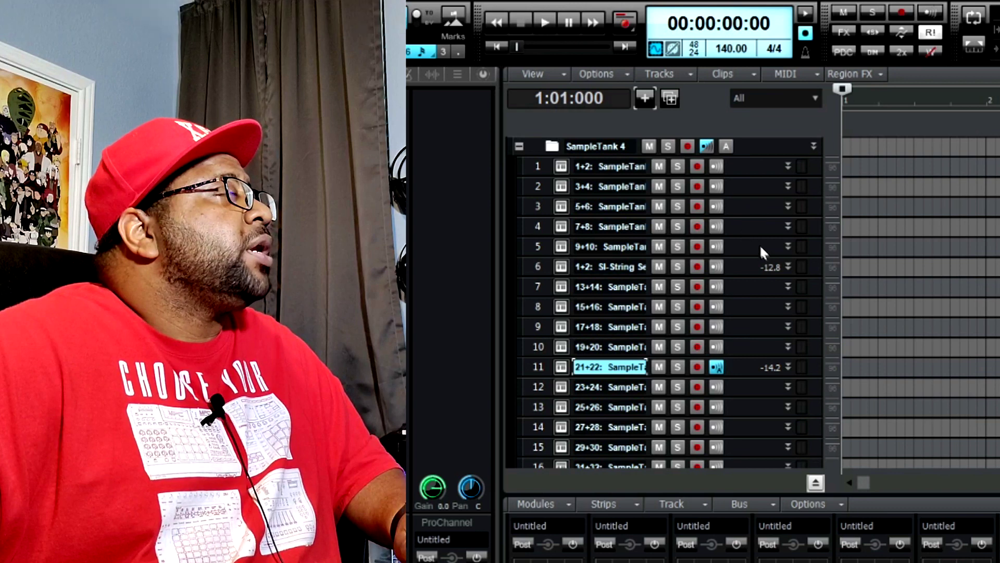
Move tracks 14 to 16 together up to position 6 and return them to the end of the track list
{"action": "scroll", "coordinate": [337, 133], "scroll_direction": "down", "scroll_amount": 3}
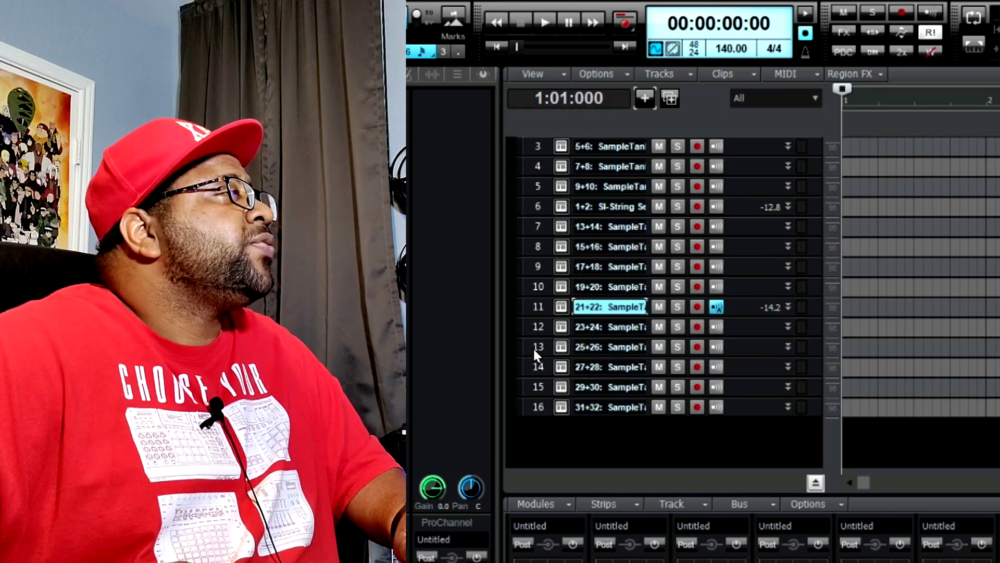
{"action": "left_click", "coordinate": [537, 406], "text": "ctrl"}
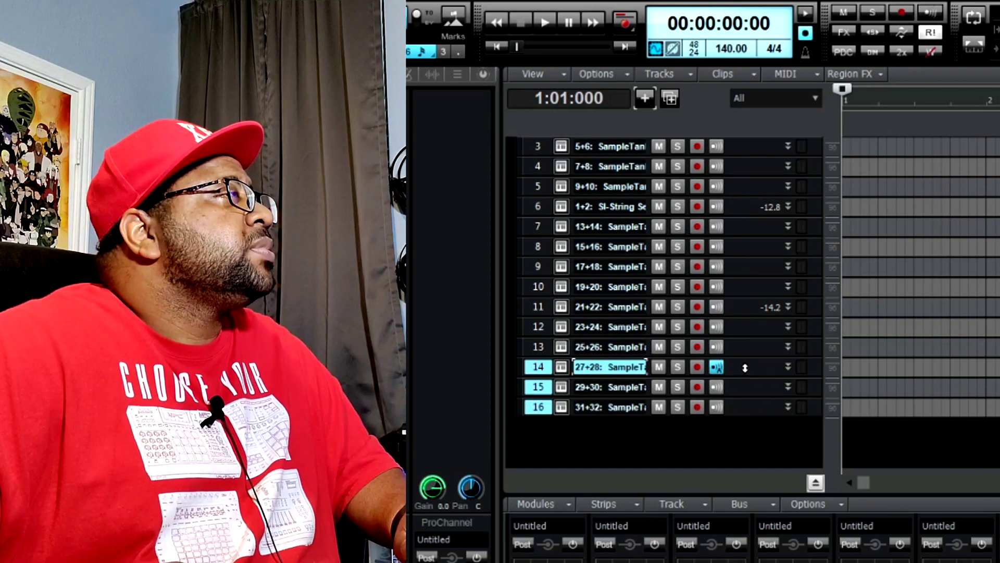
{"action": "left_click_drag", "start_coordinate": [745, 368], "coordinate": [745, 209]}
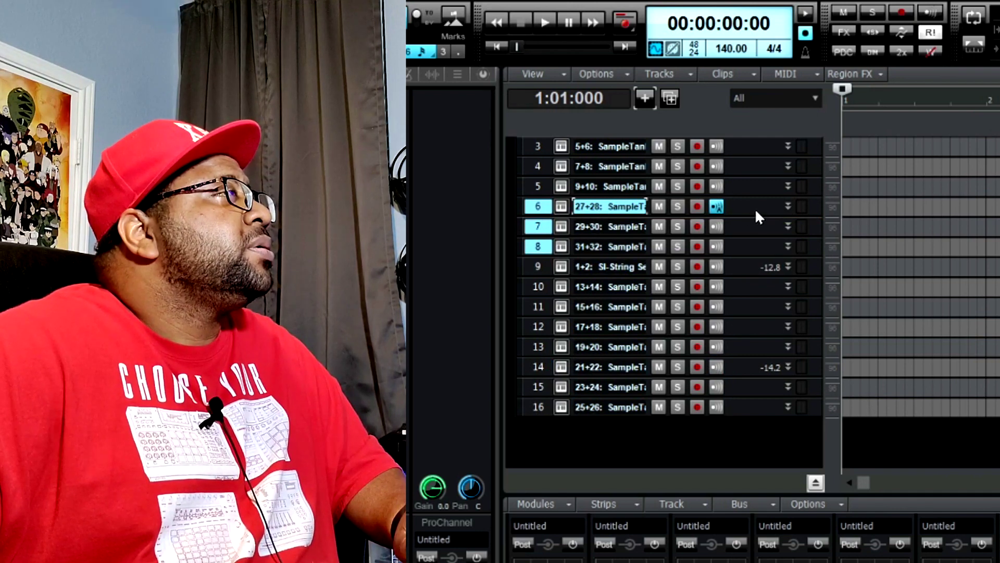
{"action": "left_click_drag", "start_coordinate": [743, 203], "coordinate": [740, 420]}
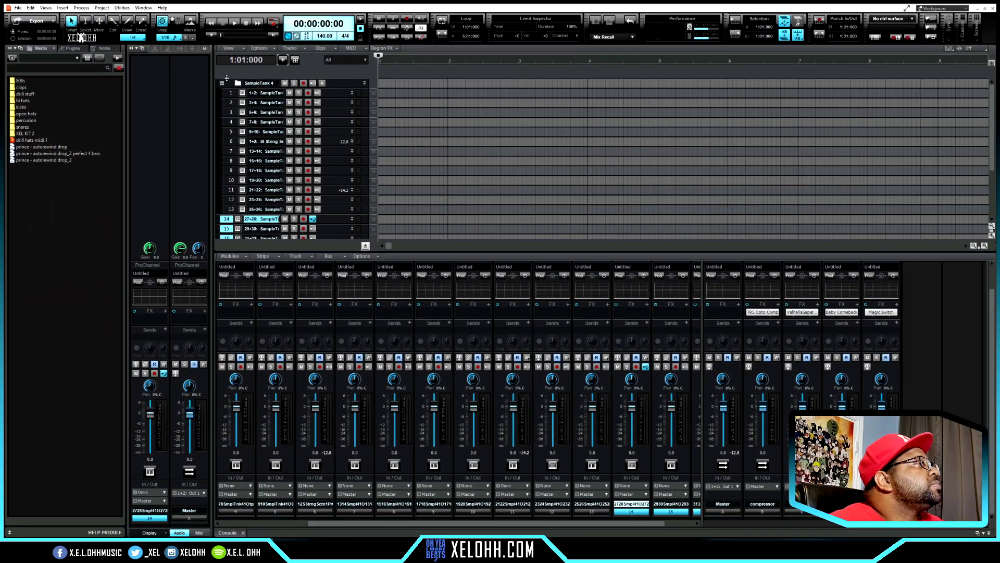
Select the SampleTank 4 folder with all its tracks and remove it from the project
{"action": "left_click", "coordinate": [395, 117]}
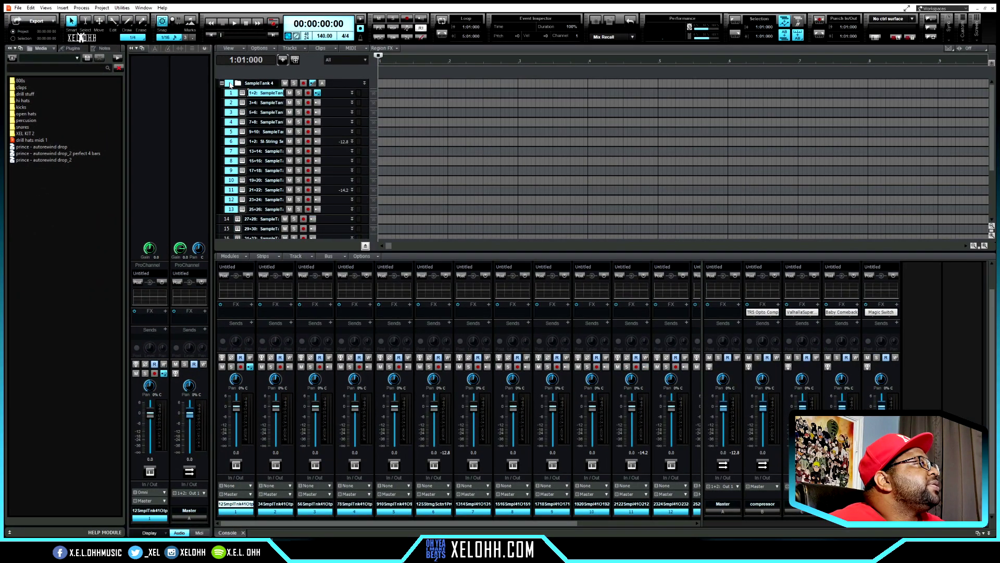
{"action": "right_click", "coordinate": [230, 85]}
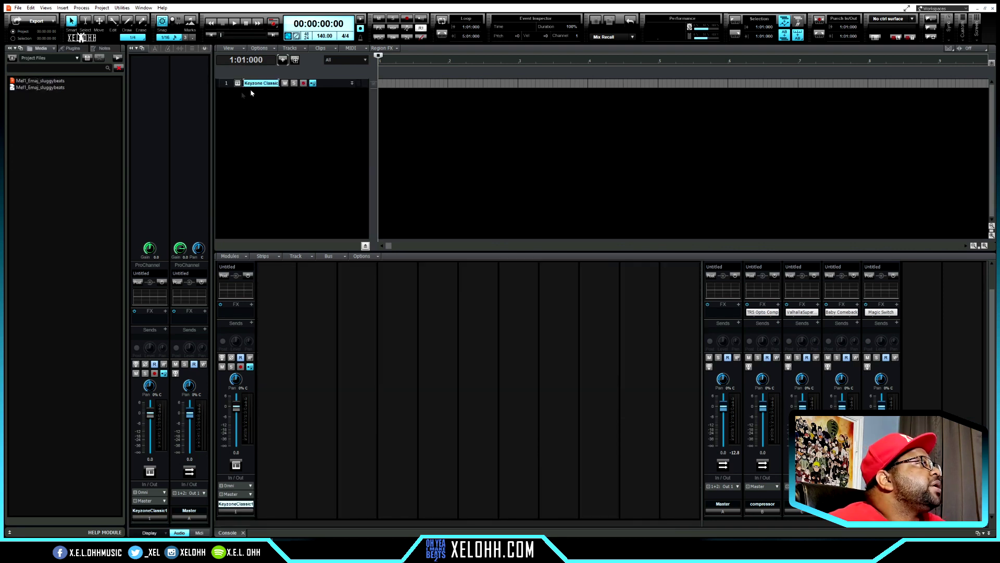
Place the Mel1_Emaj_sluggybeats MIDI file on the Keyzone Classic track and its audio file on a new track below, both expanded
{"action": "left_click", "coordinate": [352, 83]}
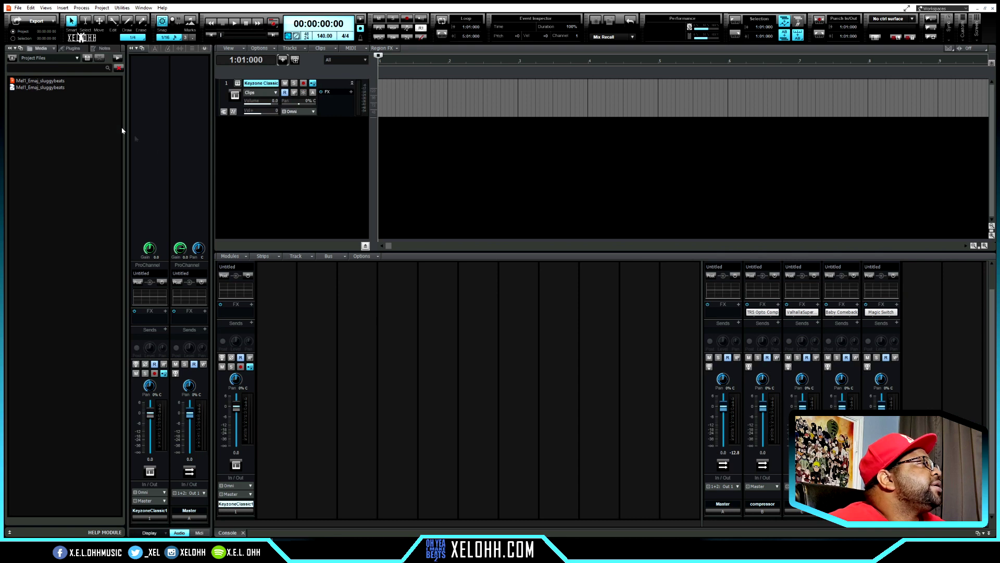
{"action": "left_click_drag", "start_coordinate": [31, 82], "coordinate": [382, 90]}
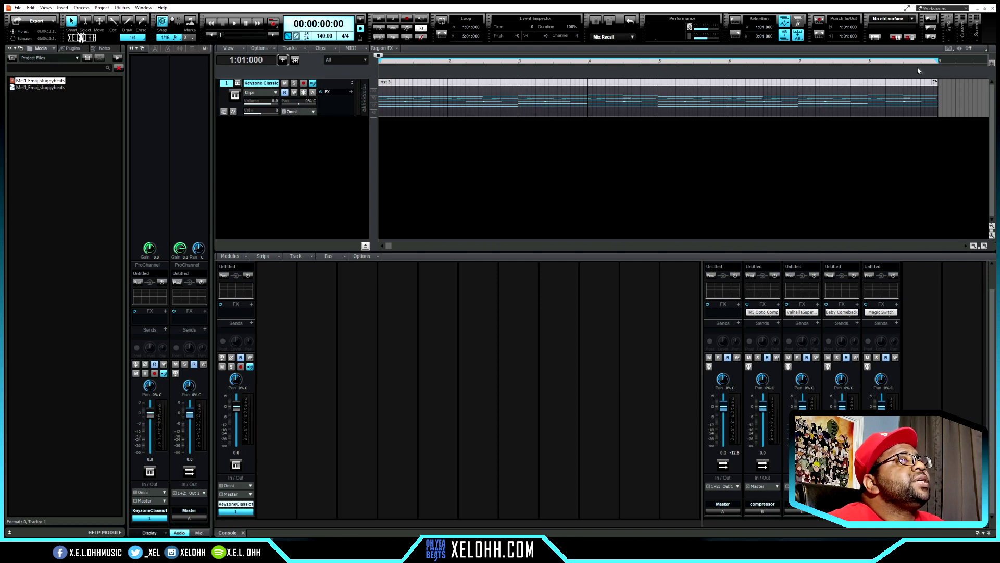
{"action": "left_click", "coordinate": [24, 89]}
{"action": "left_click_drag", "start_coordinate": [25, 89], "coordinate": [277, 133]}
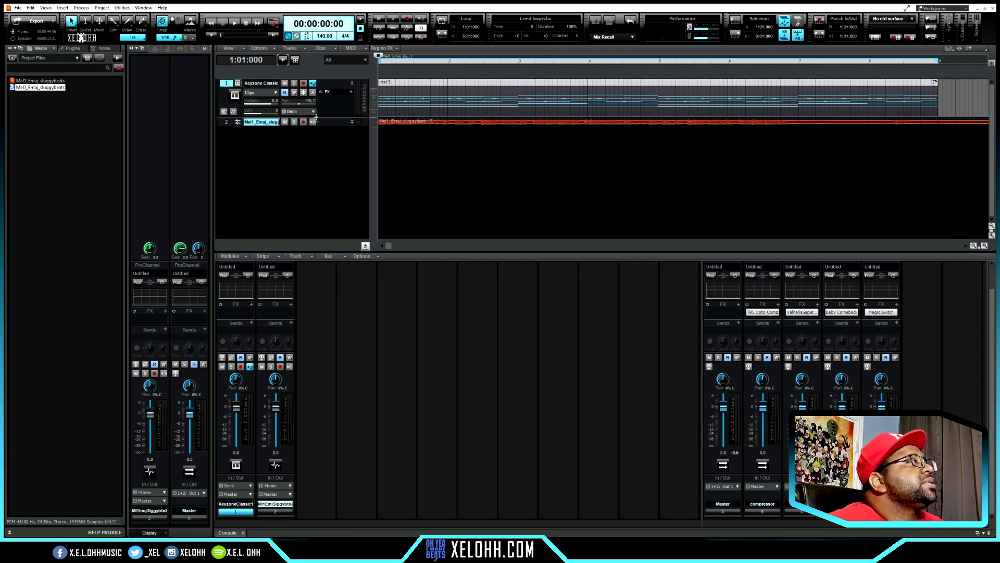
{"action": "left_click", "coordinate": [352, 123]}
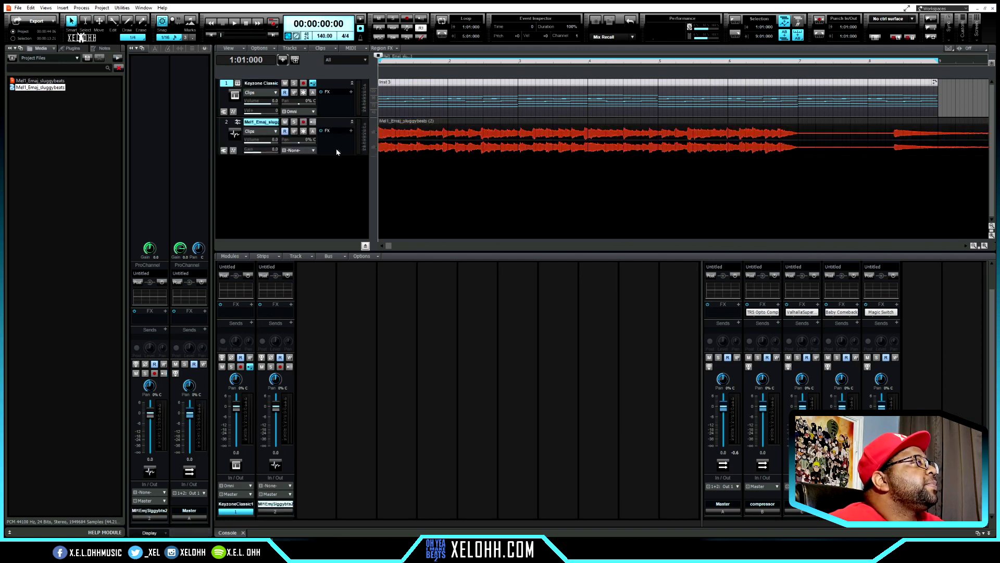
{"action": "left_click_drag", "start_coordinate": [331, 154], "coordinate": [328, 163]}
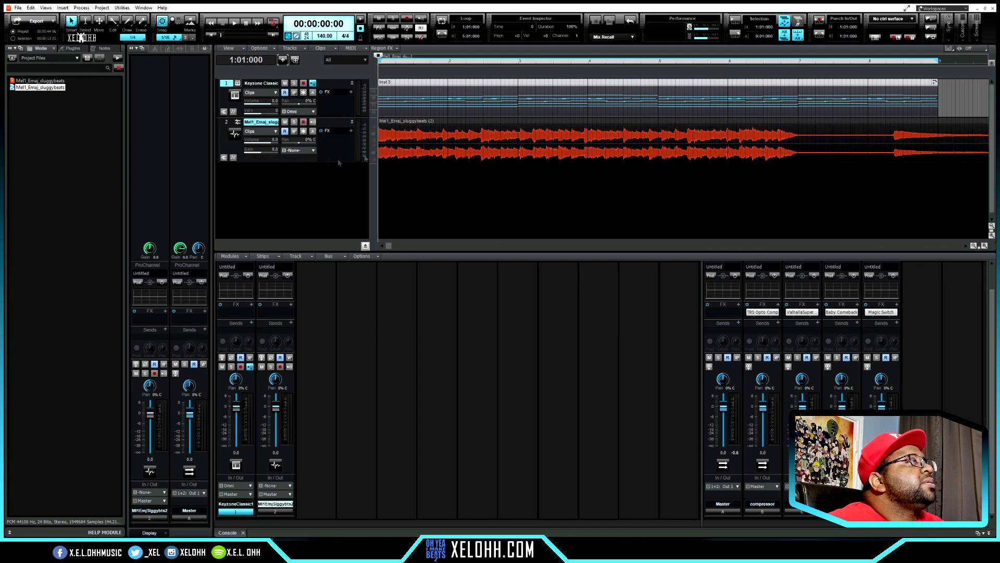
Cut off the audio clip at 7:01:000 and stretch the remaining part to end at bar 9 with the MIDI clip
{"action": "left_click", "coordinate": [809, 139]}
{"action": "scroll", "coordinate": [729, 141], "scroll_direction": "up", "scroll_amount": 2}
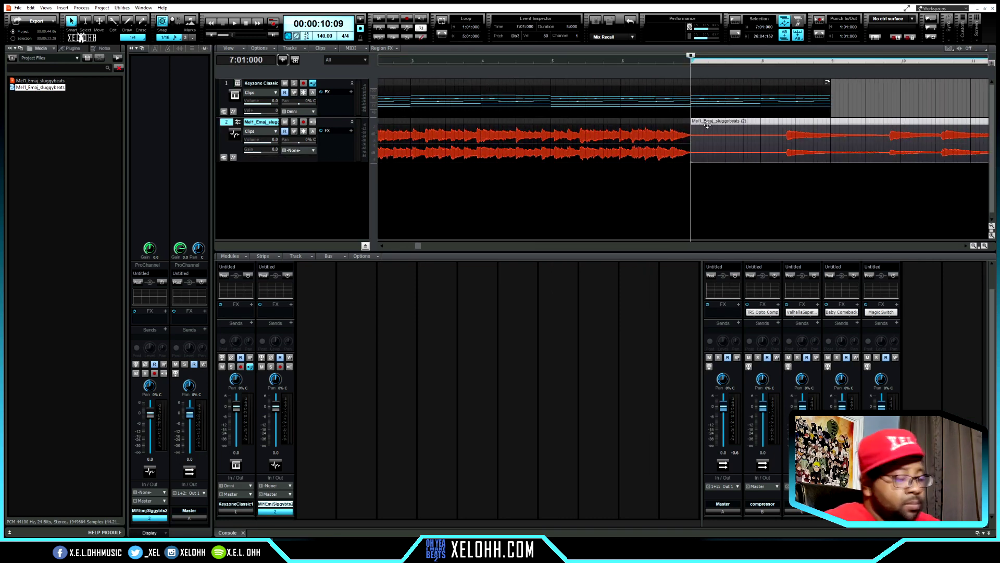
{"action": "left_click_drag", "start_coordinate": [691, 142], "coordinate": [830, 163]}
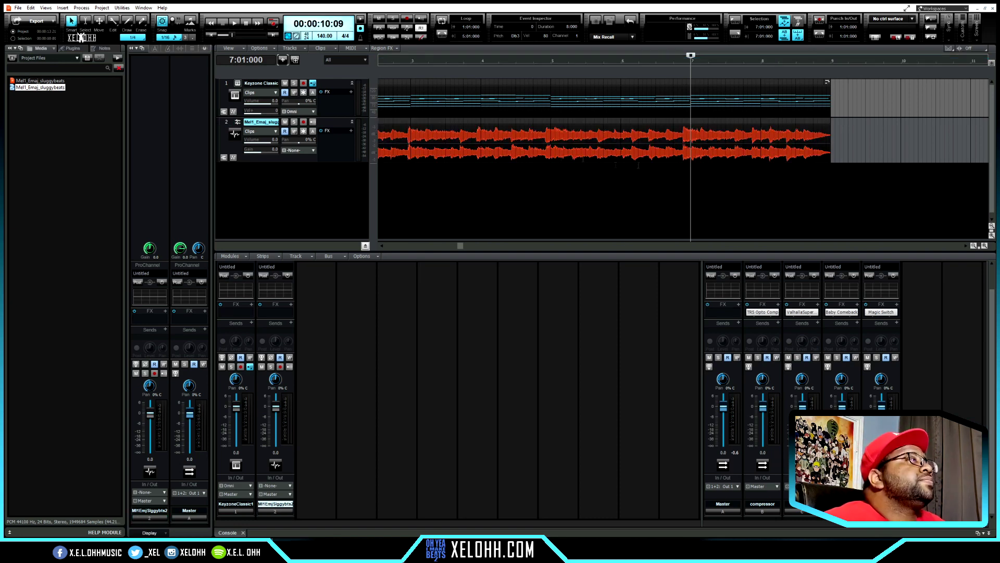
{"action": "scroll", "coordinate": [540, 126], "scroll_direction": "left", "scroll_amount": 4}
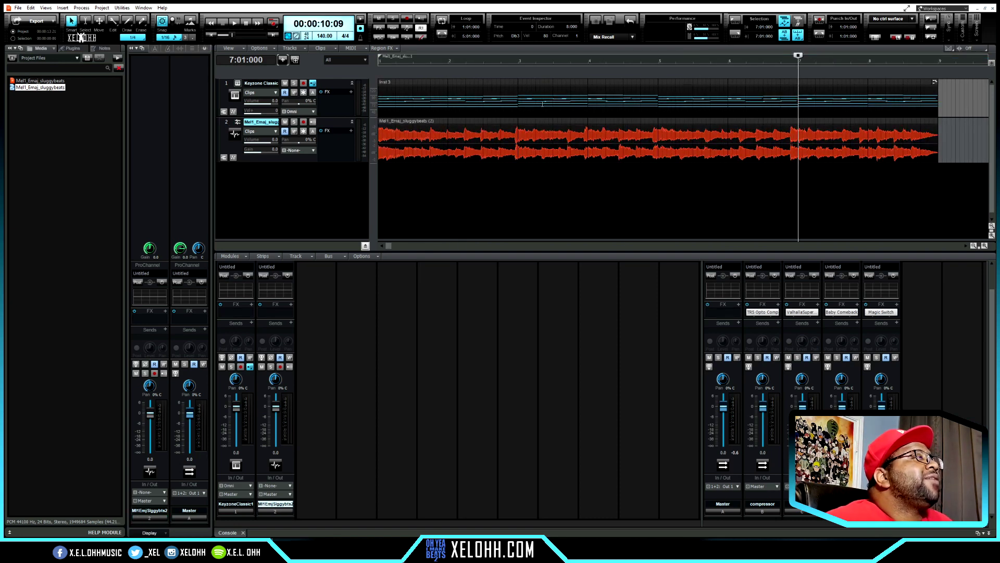
Mute the Keyzone Classic track and delete the audio on track 2 from bar 3 to bar 9
{"action": "left_click_drag", "start_coordinate": [330, 119], "coordinate": [330, 133]}
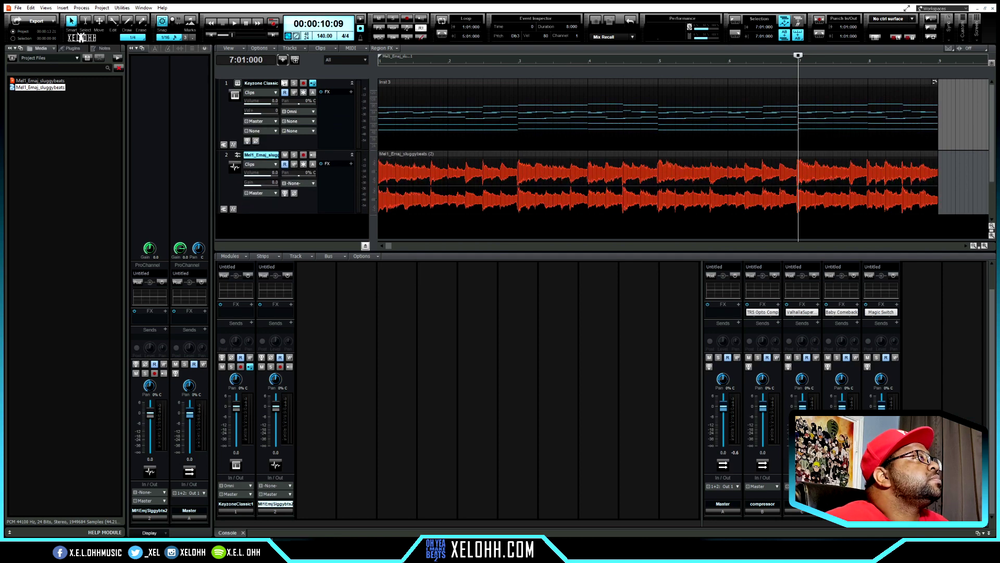
{"action": "left_click", "coordinate": [284, 83]}
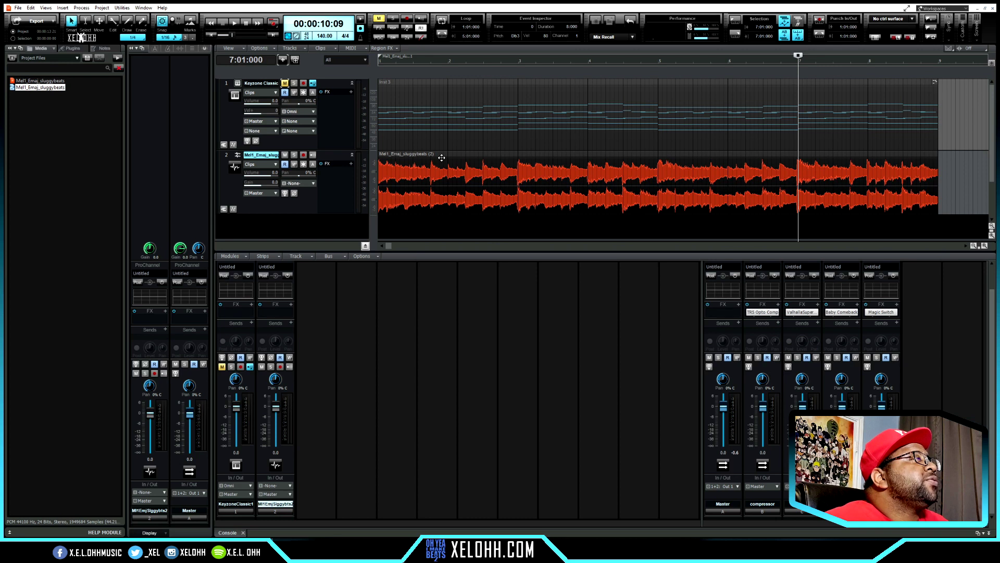
{"action": "left_click_drag", "start_coordinate": [517, 177], "coordinate": [933, 211]}
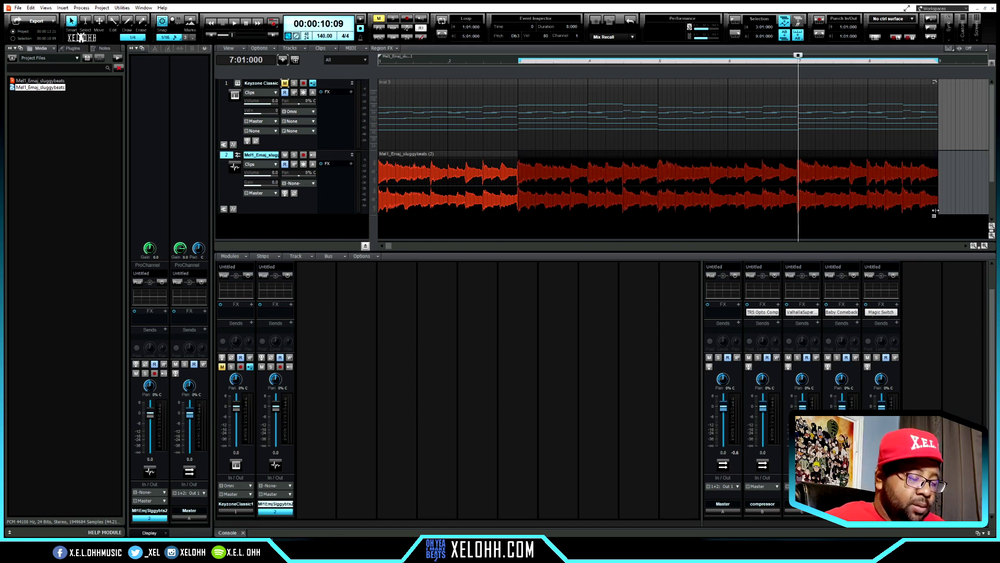
{"action": "key", "text": "Delete"}
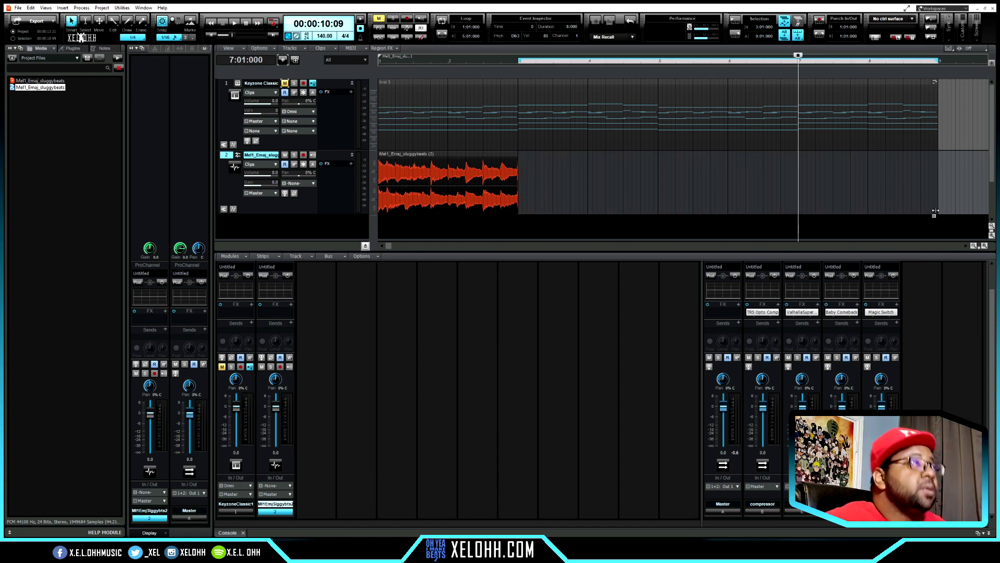
Duplicate the two-bar audio clip three times as linked clips, filling track 2 up to bar 9
{"action": "left_click", "coordinate": [423, 154]}
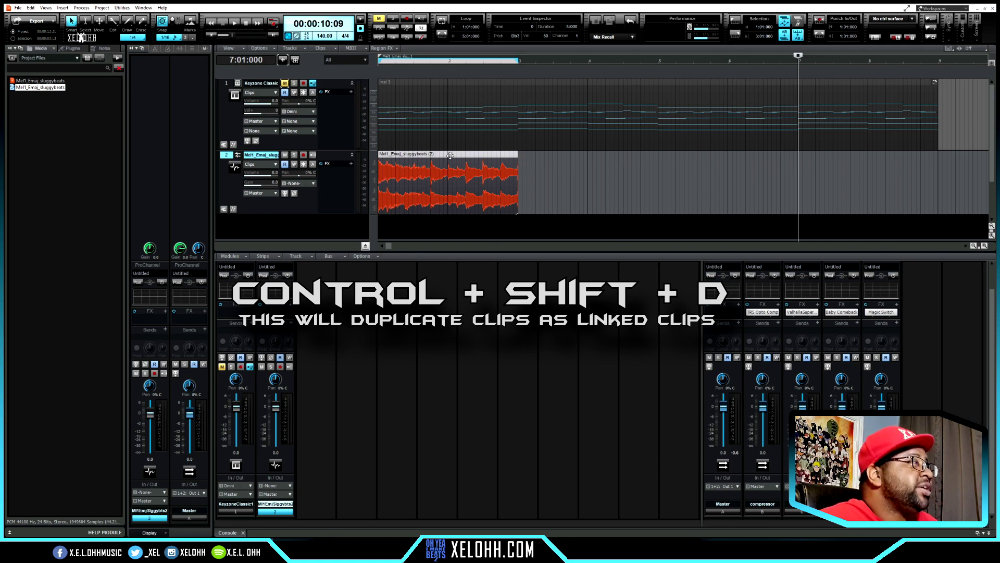
{"action": "key", "text": "ctrl+shift+d"}
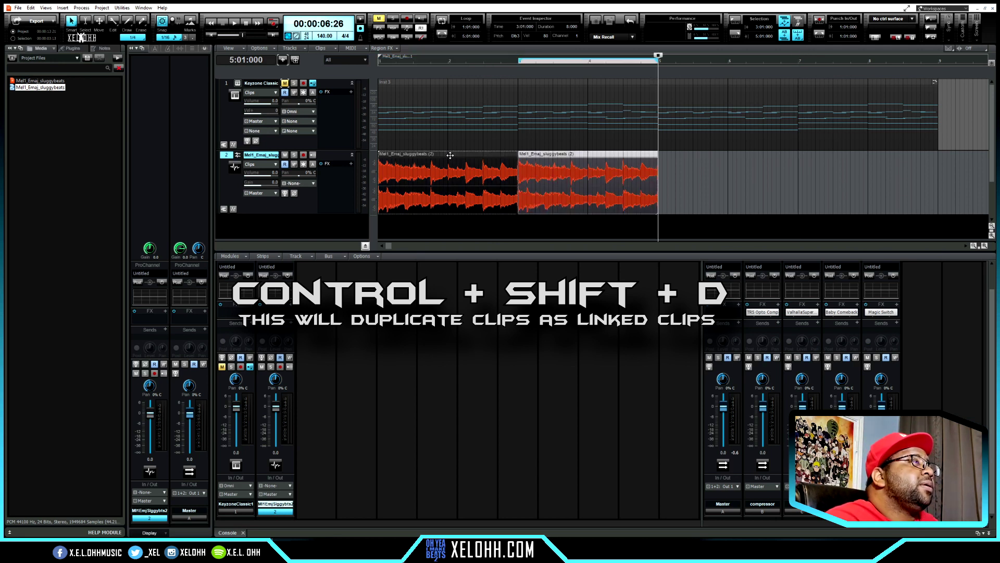
{"action": "key", "text": "ctrl+shift+d"}
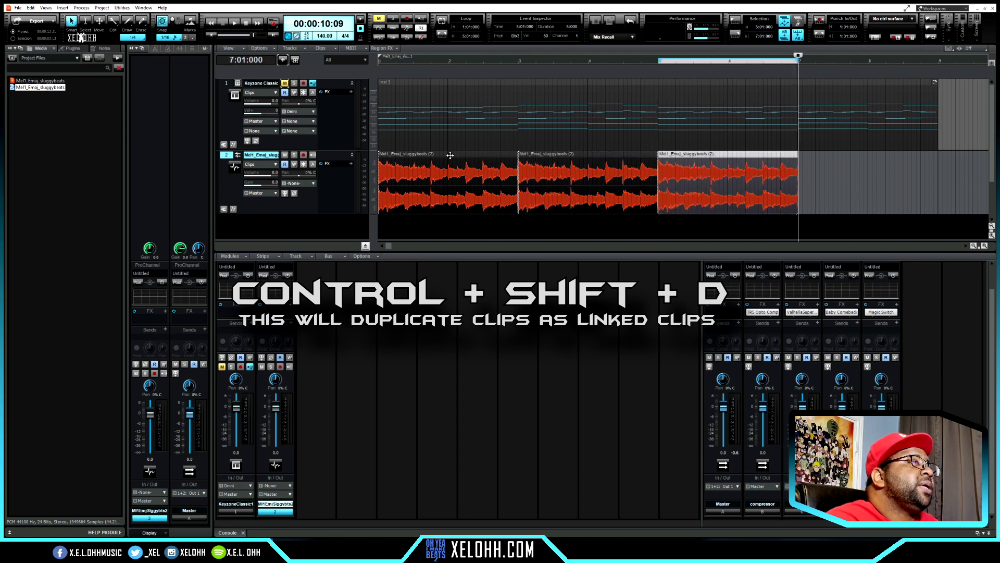
{"action": "key", "text": "ctrl+shift+d"}
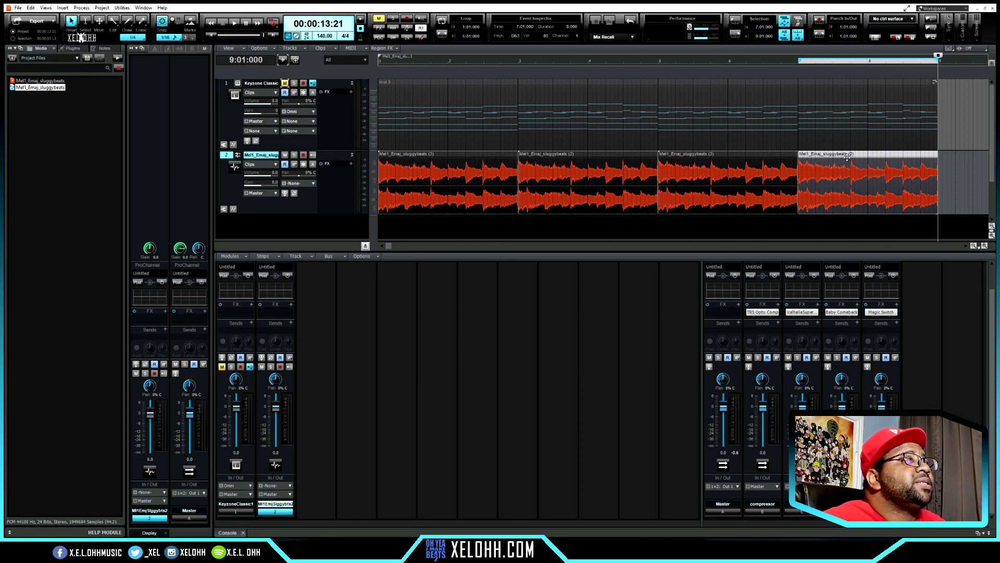
Reverse the linked audio from the first clip and flip it back from the third clip
{"action": "left_click", "coordinate": [431, 156]}
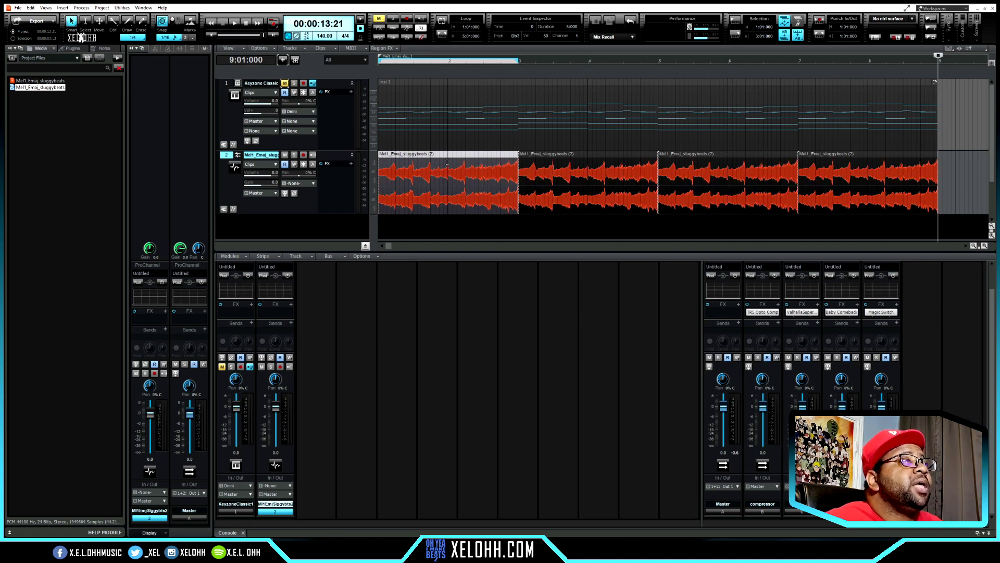
{"action": "left_click", "coordinate": [766, 156]}
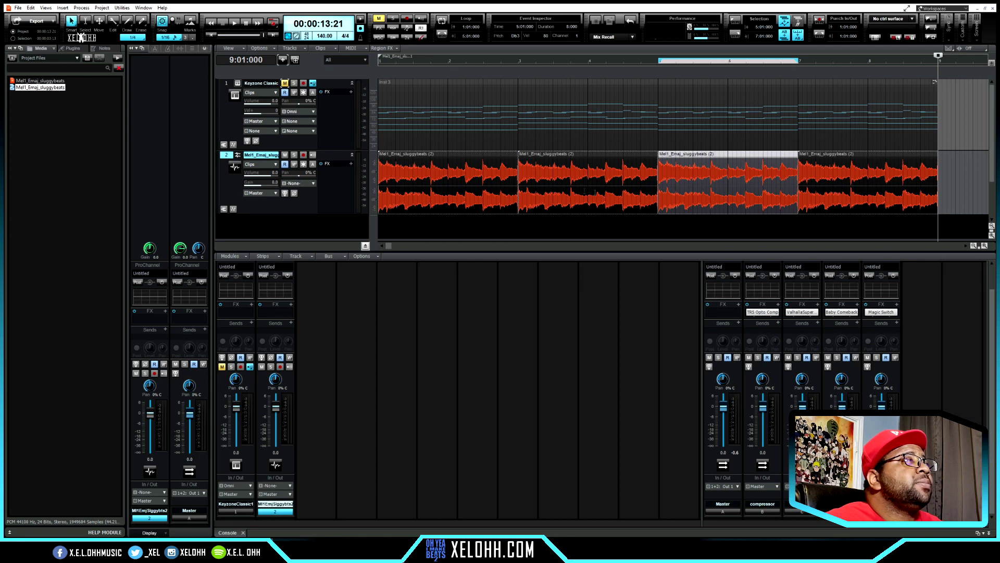
Apply the Gain effect with the 6dB Cut preset to the first linked clip and undo it
{"action": "left_click", "coordinate": [437, 158]}
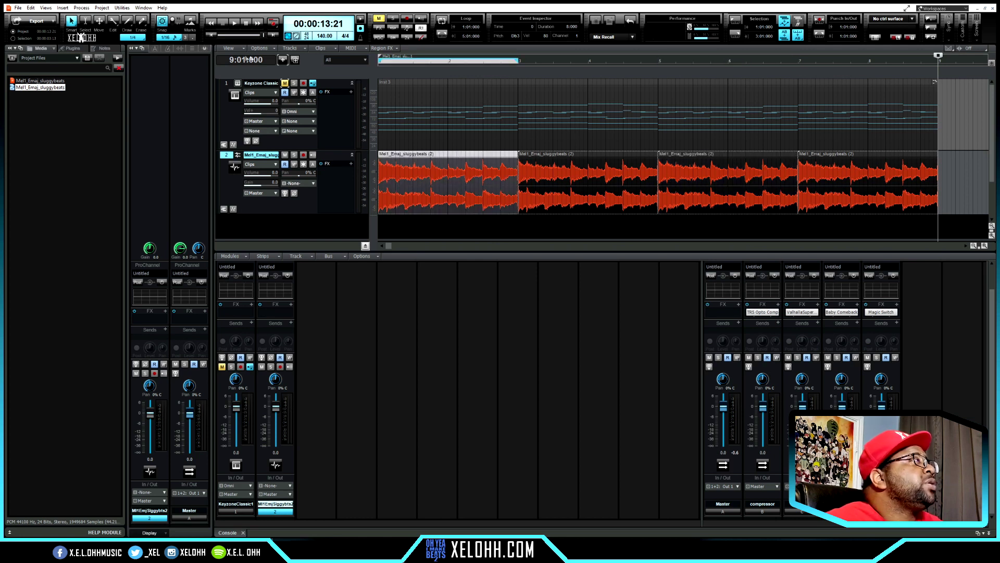
{"action": "left_click", "coordinate": [85, 9]}
{"action": "mouse_move", "coordinate": [89, 16]}
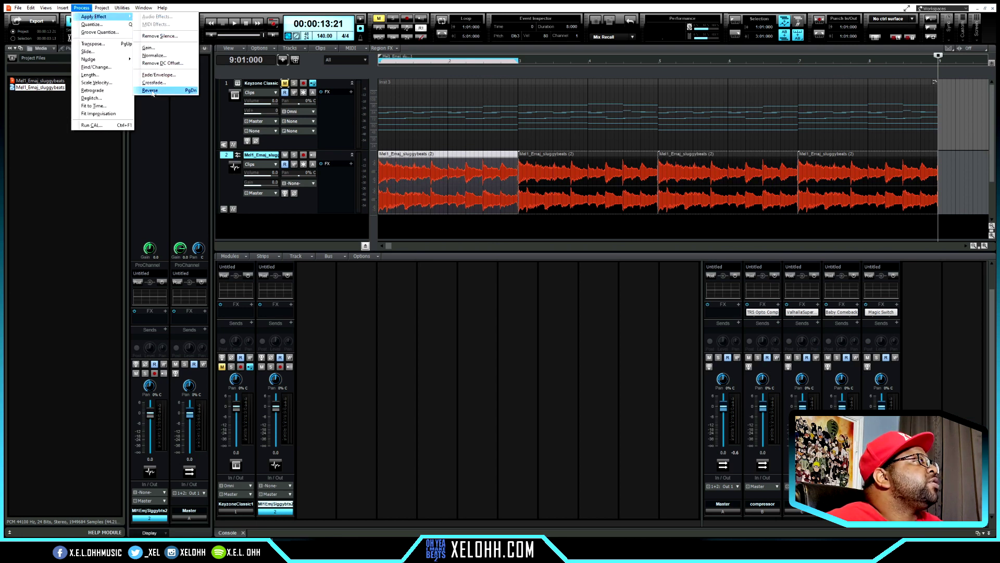
{"action": "left_click", "coordinate": [167, 50]}
{"action": "left_click_drag", "start_coordinate": [488, 188], "coordinate": [491, 252]}
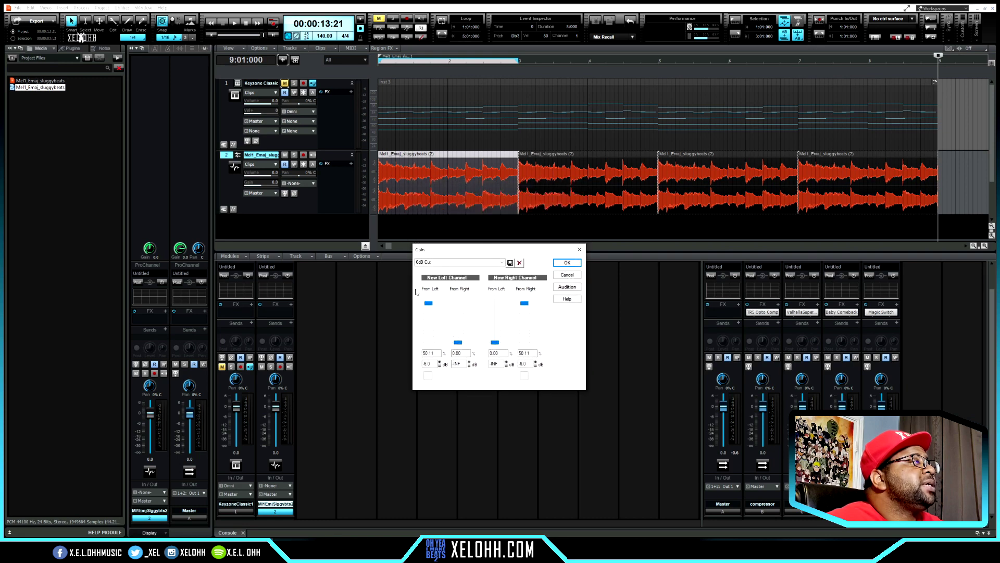
{"action": "left_click", "coordinate": [568, 263]}
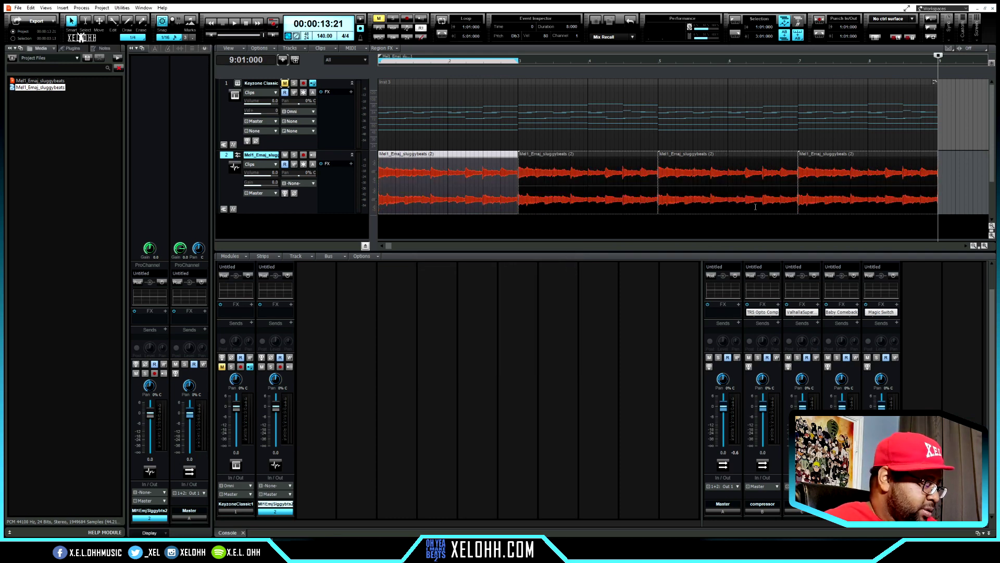
{"action": "key", "text": "ctrl+z"}
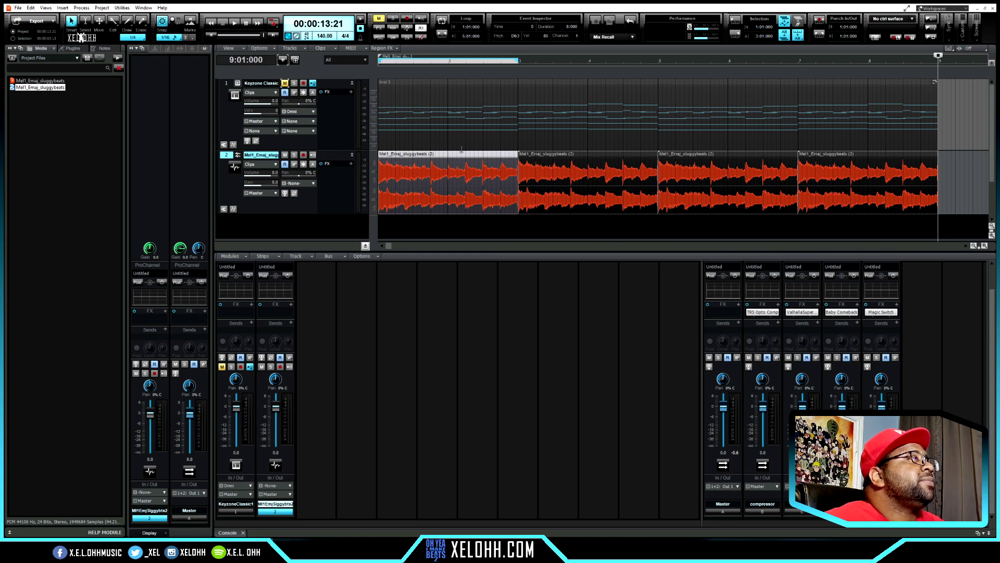
Mute the audio track and unmute the Keyzone Classic track
{"action": "left_click", "coordinate": [285, 155]}
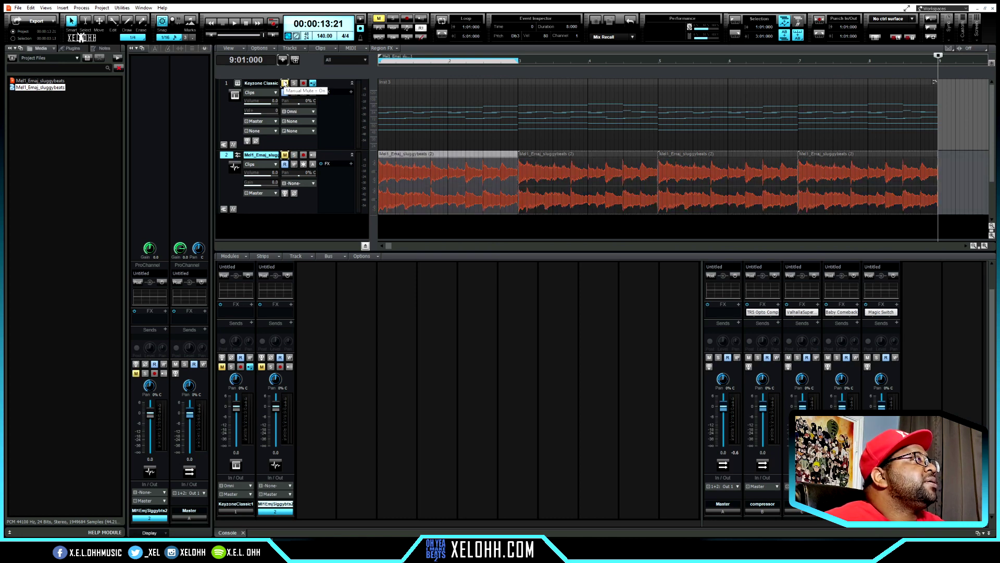
{"action": "left_click", "coordinate": [285, 83]}
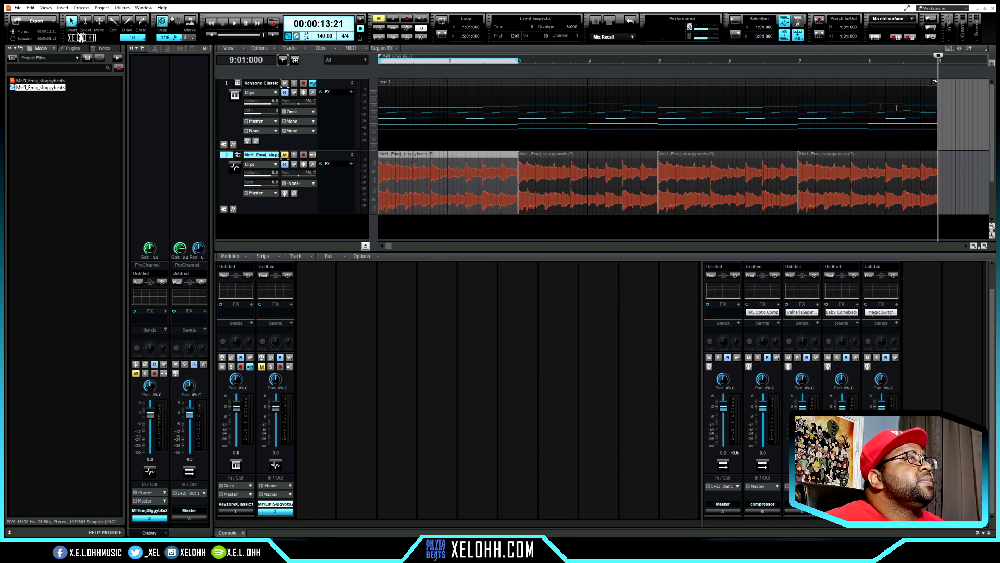
Shorten the Keyzone Classic MIDI clip to two bars and duplicate it three times as linked clips up to bar 9
{"action": "left_click_drag", "start_coordinate": [936, 111], "coordinate": [518, 110]}
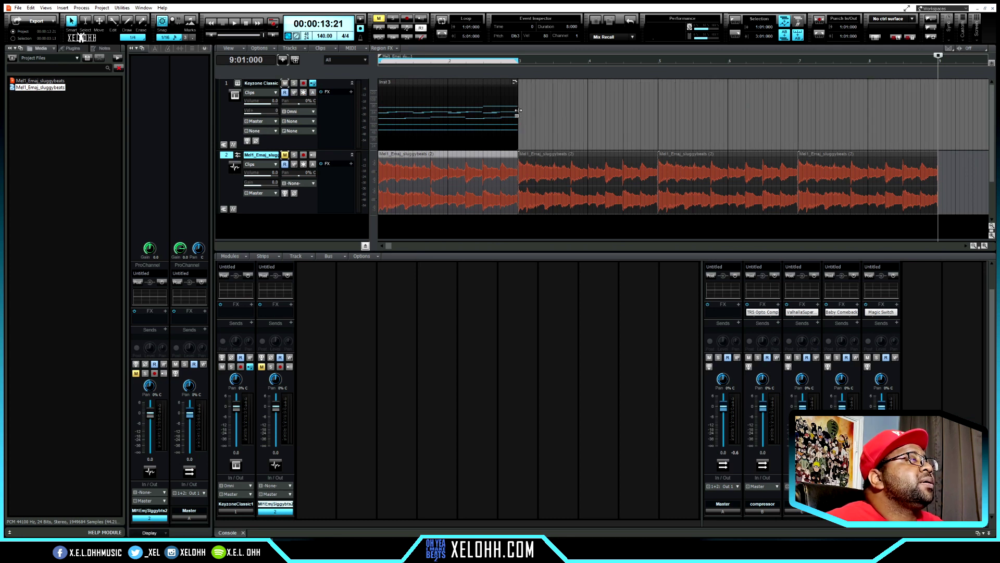
{"action": "left_click", "coordinate": [480, 85]}
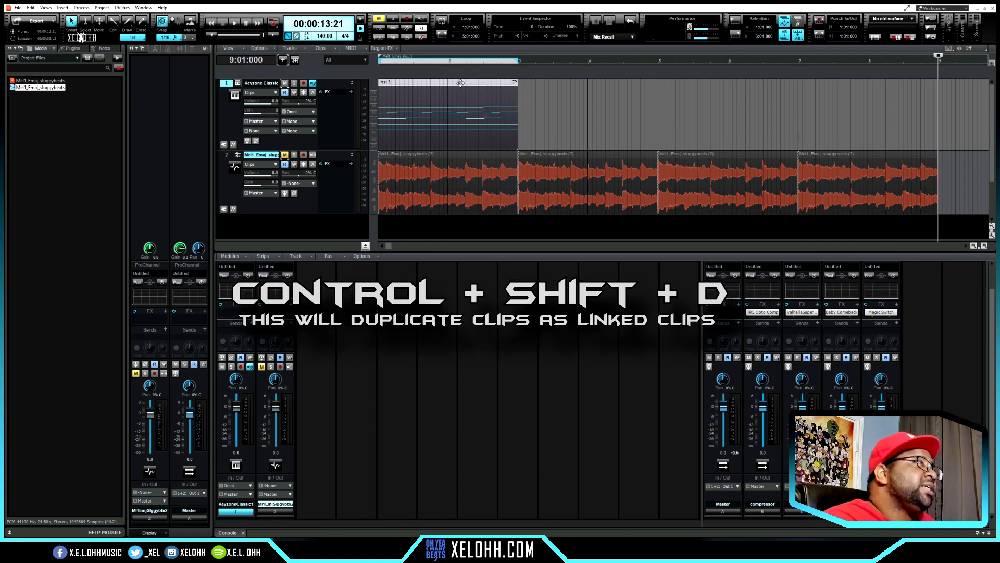
{"action": "key", "text": "ctrl+shift+d"}
{"action": "key", "text": "ctrl+shift+d"}
{"action": "key", "text": "ctrl+shift+d"}
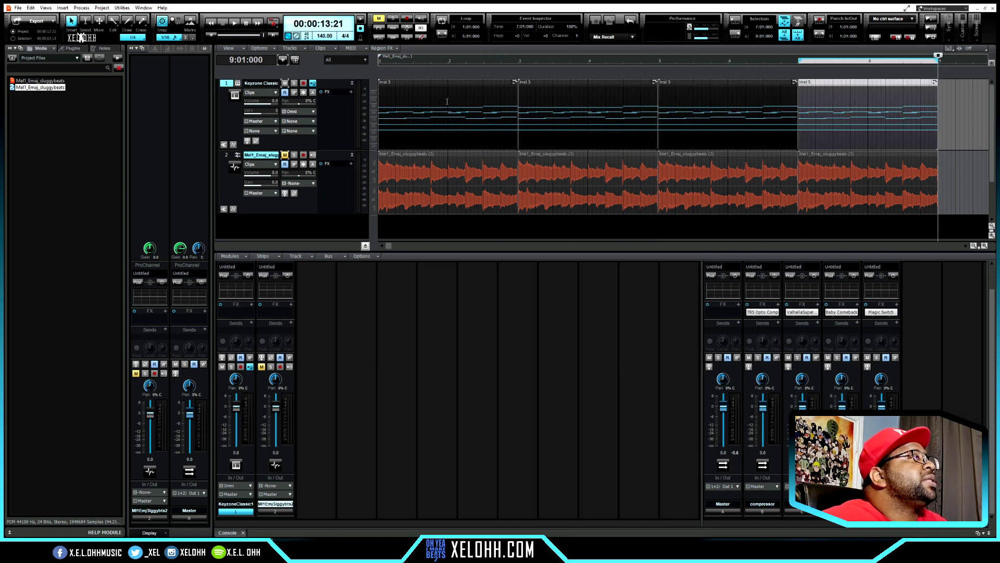
Delete the notes at the start of bar 2 and in the second half of bar 4 from the linked MIDI clips
{"action": "left_click", "coordinate": [447, 100]}
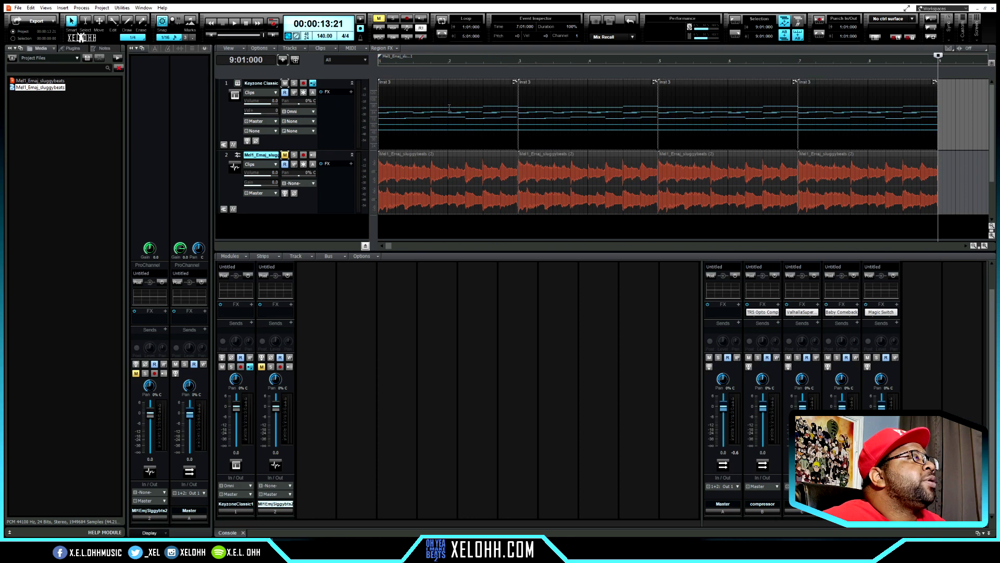
{"action": "left_click_drag", "start_coordinate": [453, 111], "coordinate": [464, 110]}
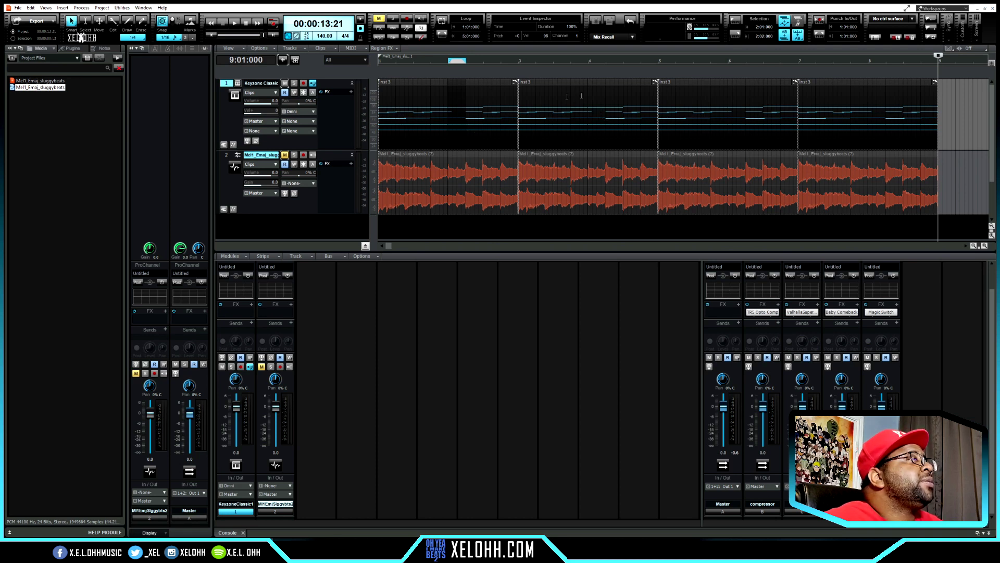
{"action": "left_click_drag", "start_coordinate": [623, 115], "coordinate": [643, 119]}
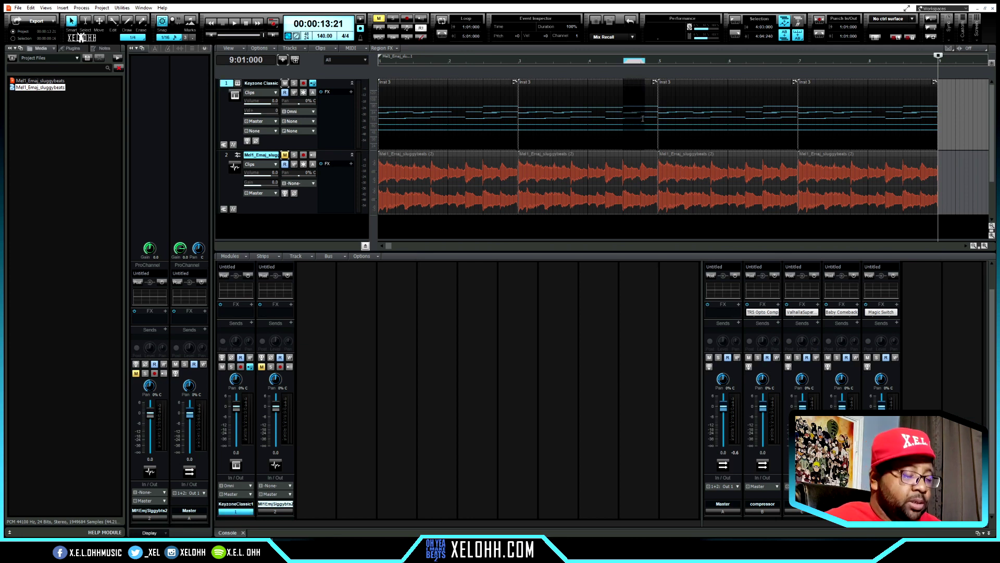
{"action": "key", "text": "Delete"}
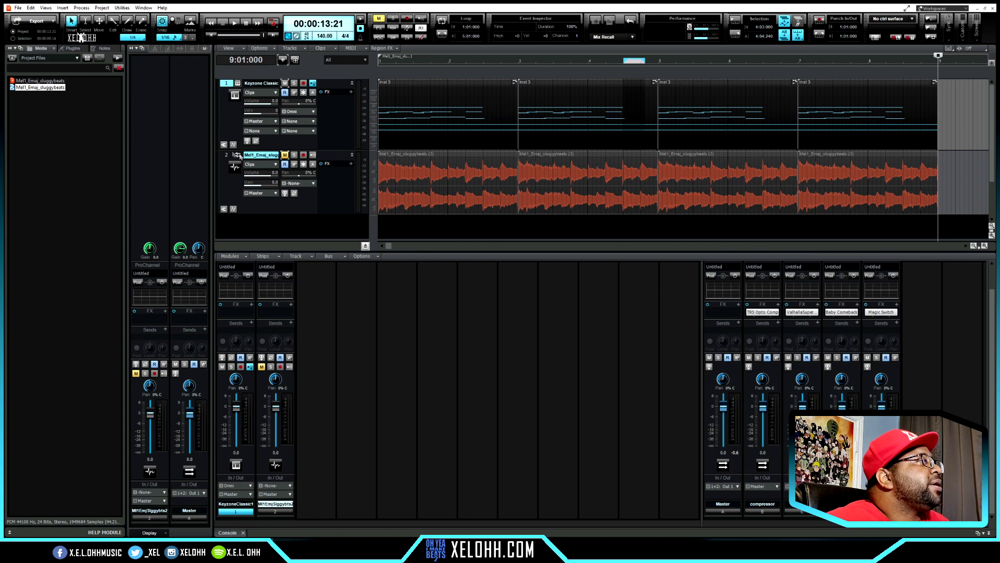
Show and enlarge the Keyzone Classic track's volume automation lane, and set Freehand Smoothing to Smooth
{"action": "left_click", "coordinate": [233, 144]}
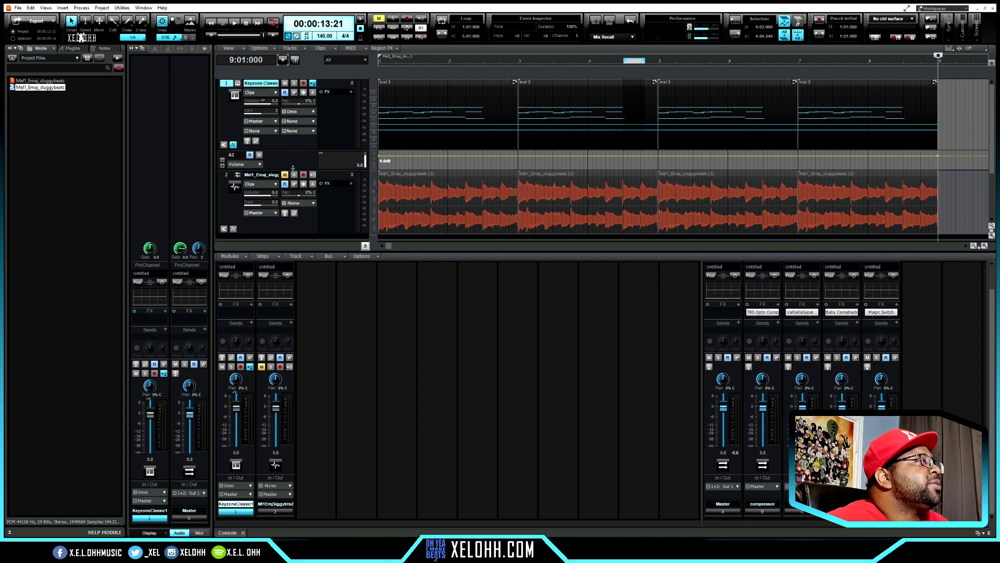
{"action": "left_click_drag", "start_coordinate": [293, 170], "coordinate": [293, 218]}
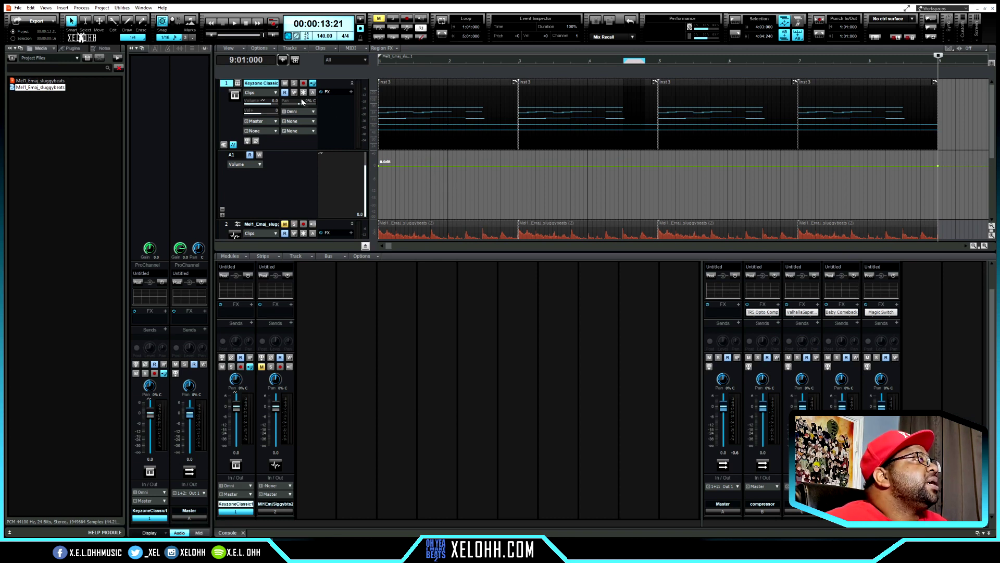
{"action": "left_click", "coordinate": [260, 49]}
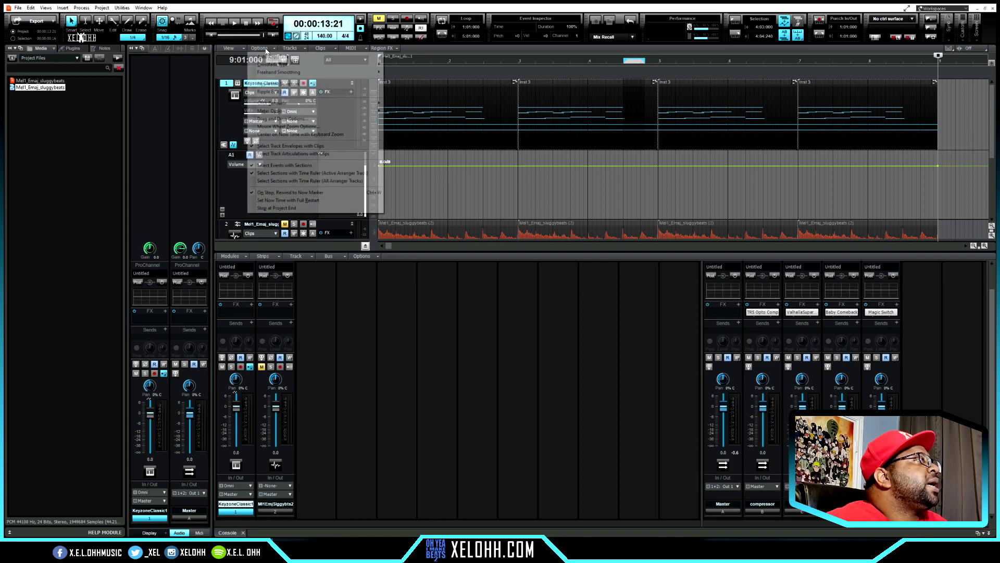
{"action": "mouse_move", "coordinate": [271, 75]}
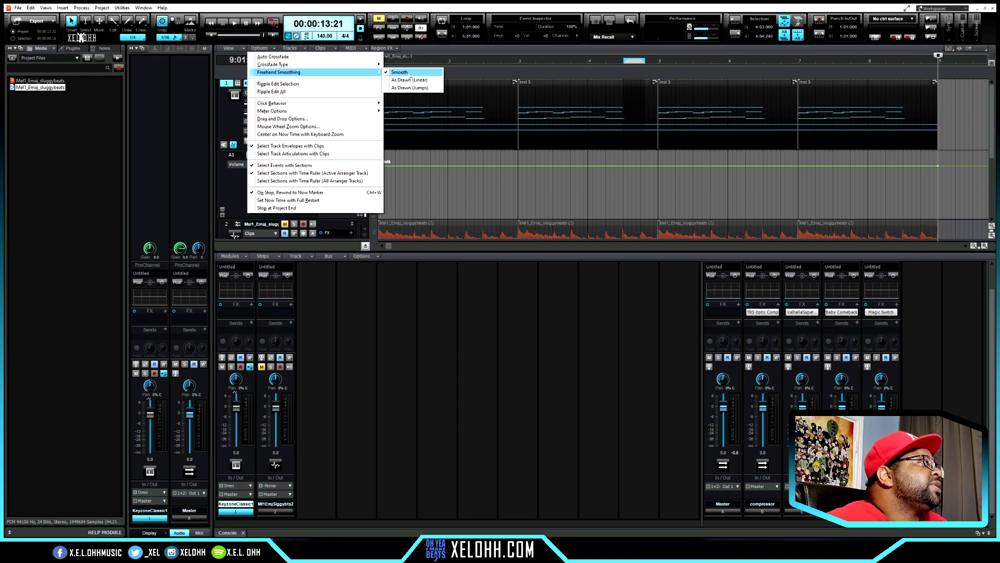
{"action": "left_click", "coordinate": [406, 73]}
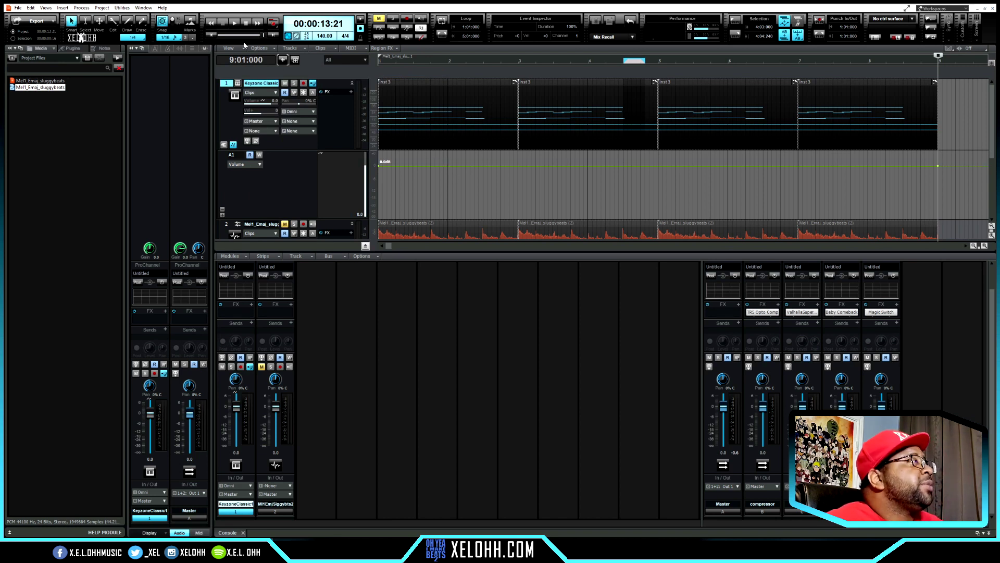
Draw a wavy freehand volume envelope across the Keyzone Classic automation lane up to about bar 8, and undo it
{"action": "left_click", "coordinate": [127, 23]}
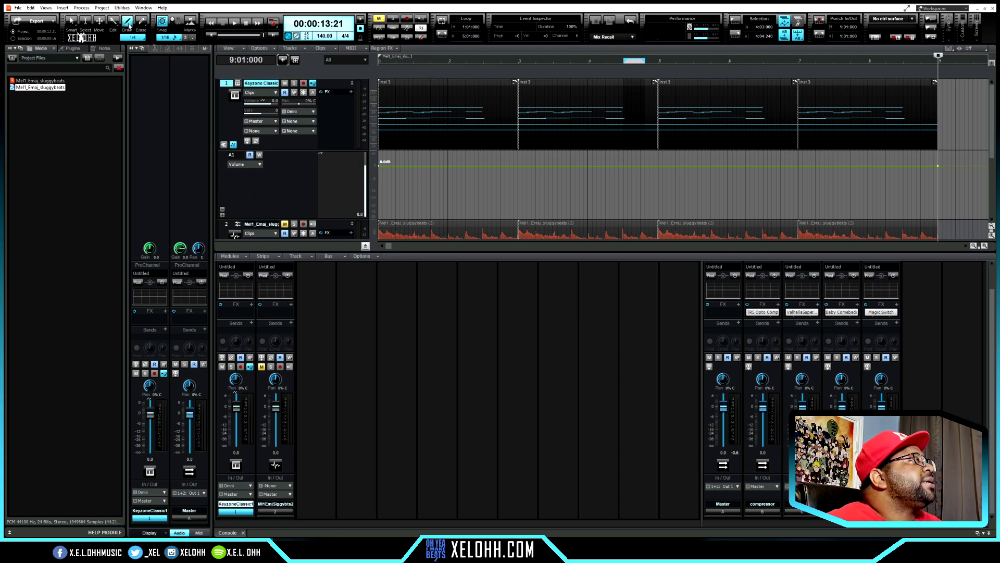
{"action": "mouse_move", "coordinate": [399, 164]}
{"action": "left_mouse_down"}
{"action": "mouse_move", "coordinate": [439, 183]}
{"action": "mouse_move", "coordinate": [462, 167]}
{"action": "mouse_move", "coordinate": [480, 180]}
{"action": "mouse_move", "coordinate": [512, 164]}
{"action": "mouse_move", "coordinate": [541, 178]}
{"action": "mouse_move", "coordinate": [554, 160]}
{"action": "mouse_move", "coordinate": [582, 191]}
{"action": "mouse_move", "coordinate": [615, 157]}
{"action": "mouse_move", "coordinate": [641, 183]}
{"action": "mouse_move", "coordinate": [671, 158]}
{"action": "mouse_move", "coordinate": [686, 169]}
{"action": "mouse_move", "coordinate": [758, 155]}
{"action": "mouse_move", "coordinate": [801, 177]}
{"action": "mouse_move", "coordinate": [823, 163]}
{"action": "mouse_move", "coordinate": [839, 174]}
{"action": "mouse_move", "coordinate": [862, 165]}
{"action": "left_mouse_up"}
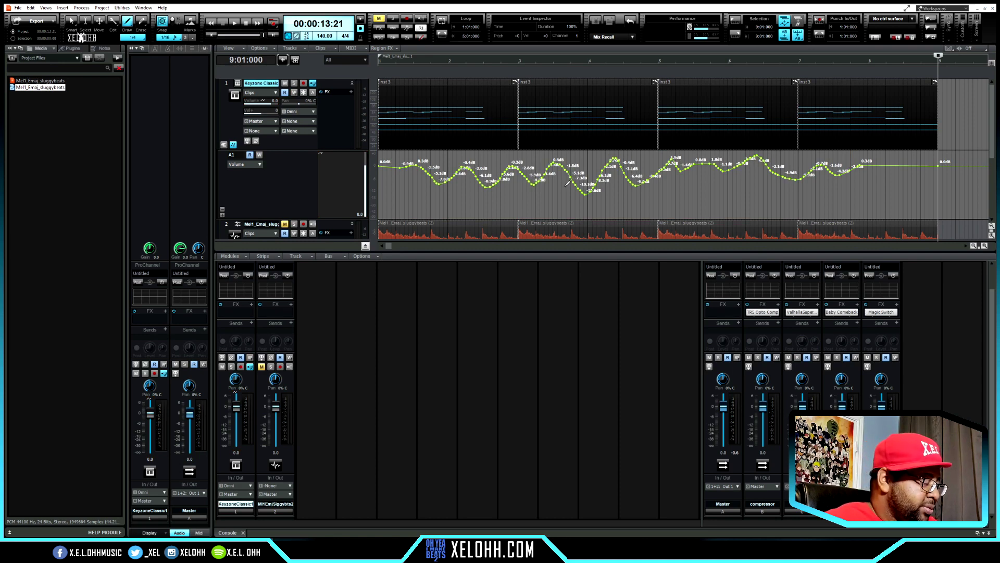
{"action": "key", "text": "ctrl+z"}
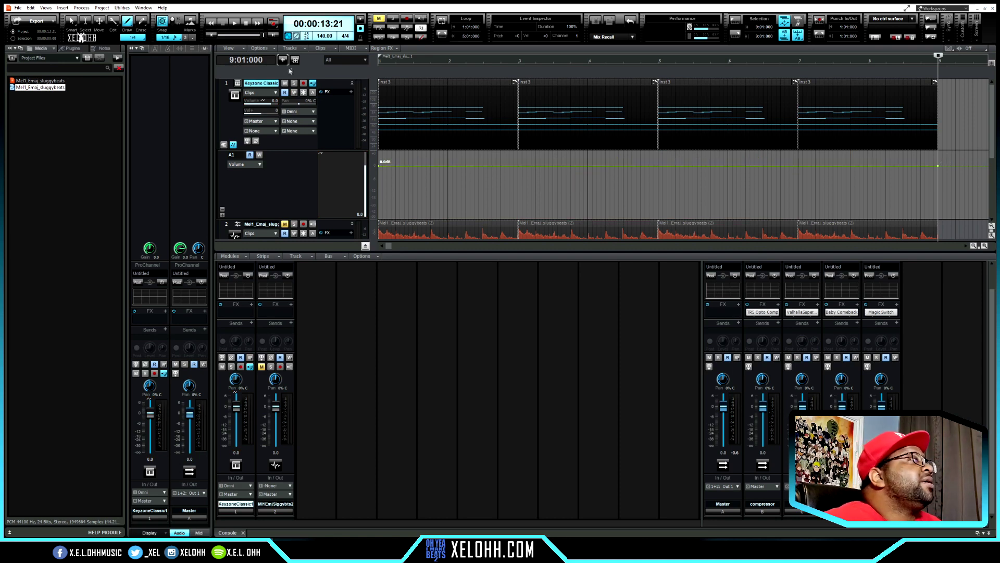
Set Freehand Smoothing to As Drawn (Linear), draw a test volume envelope up to about bar 6, and undo it
{"action": "left_click", "coordinate": [270, 50]}
{"action": "mouse_move", "coordinate": [314, 73]}
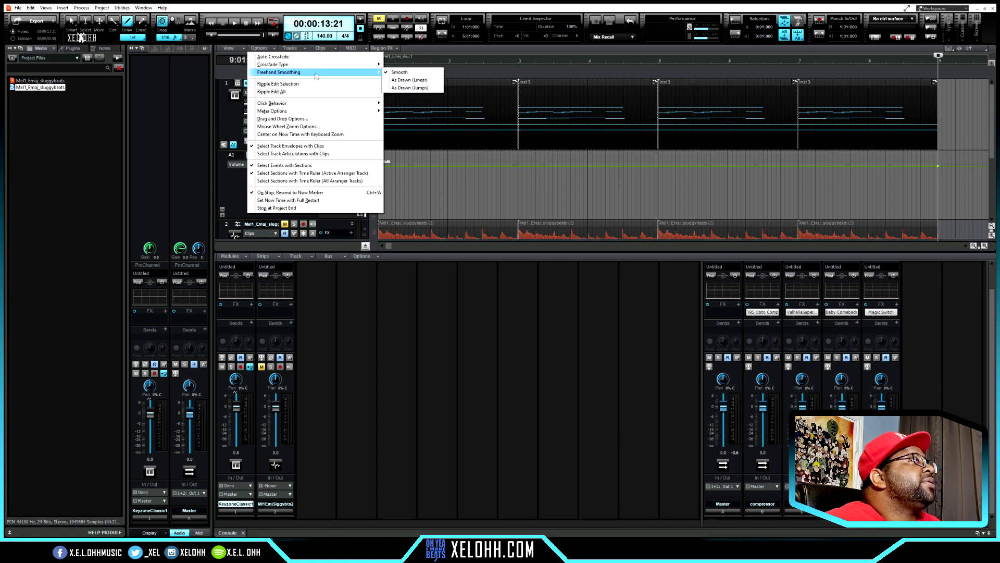
{"action": "left_click", "coordinate": [410, 80]}
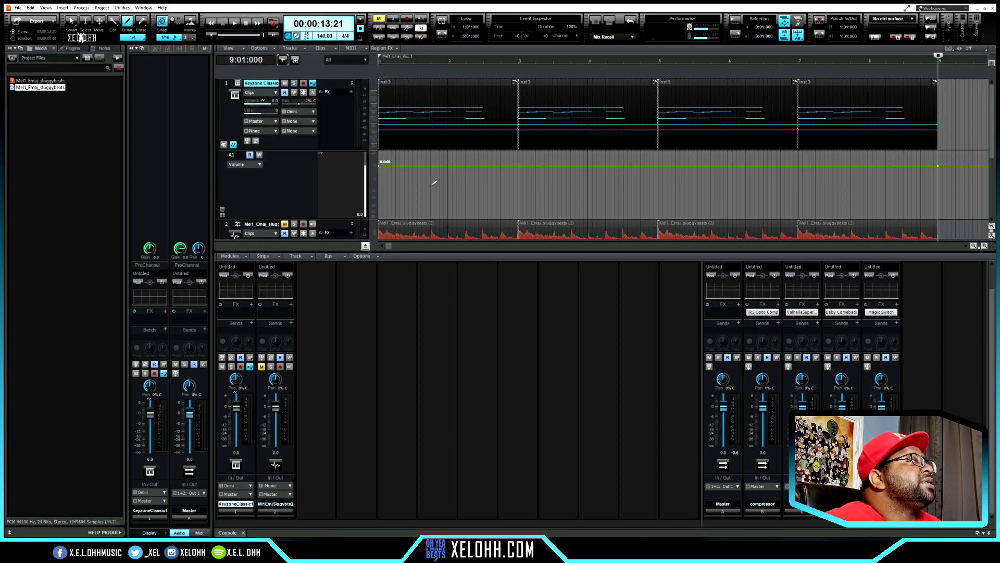
{"action": "mouse_move", "coordinate": [403, 160]}
{"action": "left_mouse_down"}
{"action": "mouse_move", "coordinate": [456, 186]}
{"action": "mouse_move", "coordinate": [470, 169]}
{"action": "mouse_move", "coordinate": [499, 168]}
{"action": "mouse_move", "coordinate": [522, 187]}
{"action": "mouse_move", "coordinate": [552, 162]}
{"action": "mouse_move", "coordinate": [597, 181]}
{"action": "mouse_move", "coordinate": [632, 157]}
{"action": "mouse_move", "coordinate": [658, 185]}
{"action": "mouse_move", "coordinate": [730, 167]}
{"action": "left_mouse_up"}
{"action": "key", "text": "ctrl+z"}
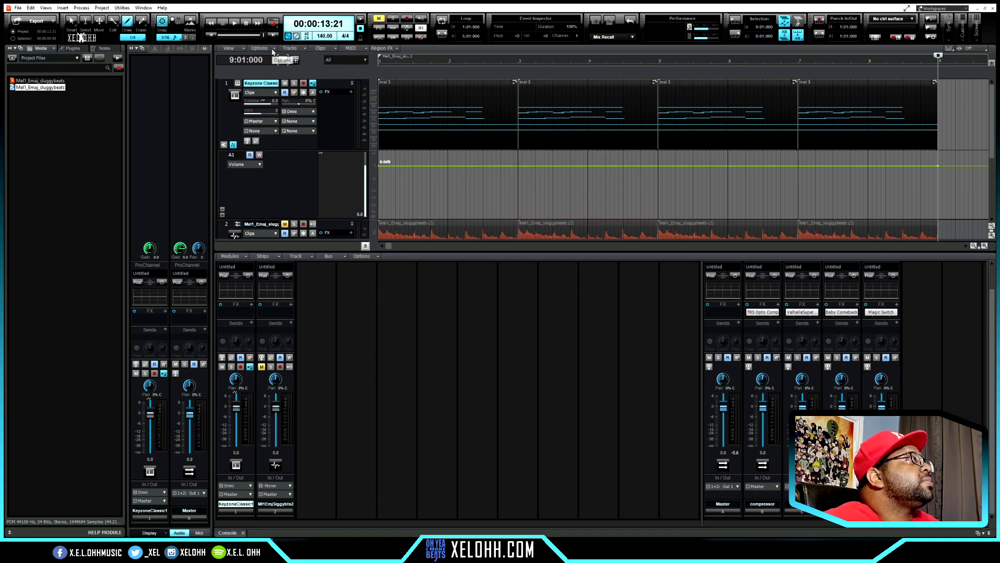
Set Freehand Smoothing to As Drawn (Jumps), draw a test volume envelope up to about bar 4, and undo it
{"action": "left_click", "coordinate": [259, 48]}
{"action": "mouse_move", "coordinate": [301, 74]}
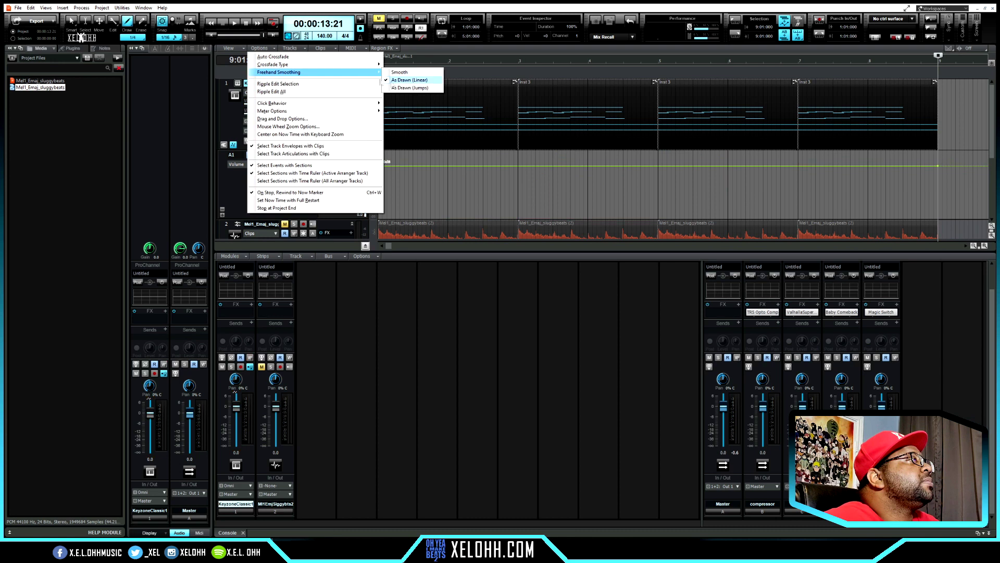
{"action": "left_click", "coordinate": [424, 88]}
{"action": "mouse_move", "coordinate": [412, 161]}
{"action": "left_mouse_down"}
{"action": "mouse_move", "coordinate": [434, 159]}
{"action": "mouse_move", "coordinate": [464, 184]}
{"action": "mouse_move", "coordinate": [540, 162]}
{"action": "mouse_move", "coordinate": [561, 181]}
{"action": "mouse_move", "coordinate": [607, 158]}
{"action": "mouse_move", "coordinate": [649, 166]}
{"action": "left_mouse_up"}
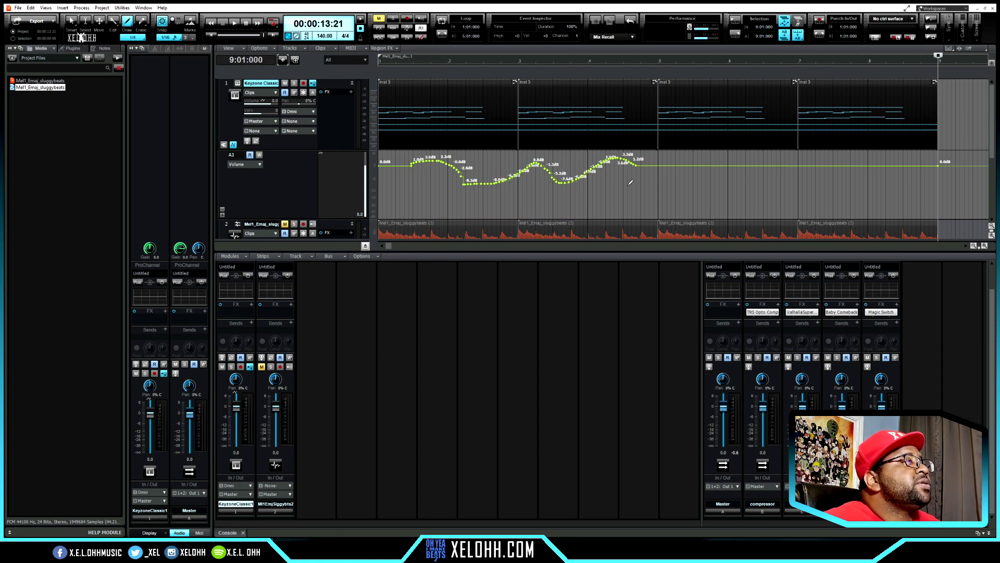
{"action": "key", "text": "ctrl+z"}
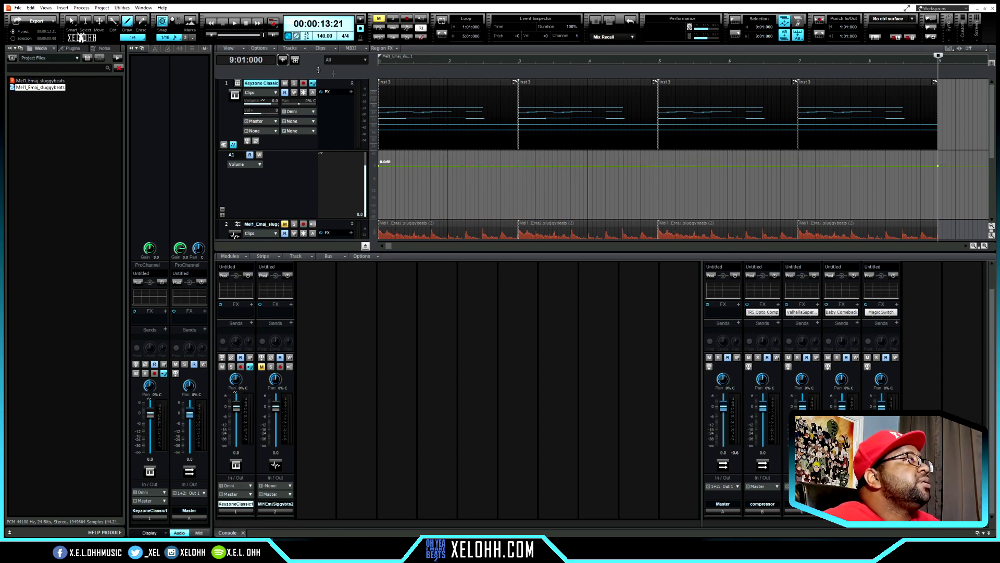
Set Freehand Smoothing back to Smooth
{"action": "left_click", "coordinate": [263, 48]}
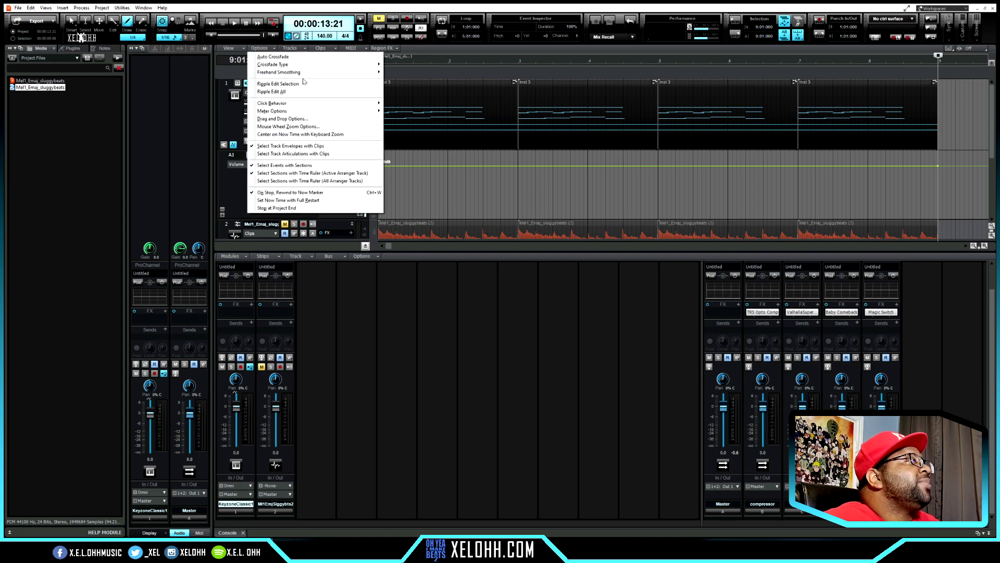
{"action": "mouse_move", "coordinate": [338, 73]}
{"action": "left_click", "coordinate": [400, 73]}
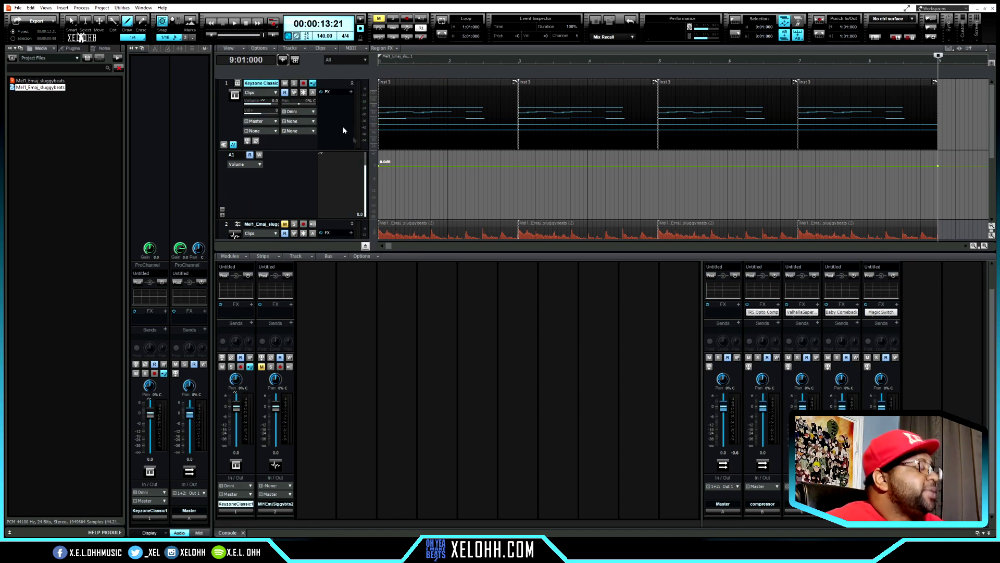
Switch to the Smart tool, open the first MIDI clip in the Piano Roll and delete its notes across the first two bars
{"action": "key", "text": "t"}
{"action": "left_click", "coordinate": [401, 177]}
{"action": "double_click", "coordinate": [425, 87]}
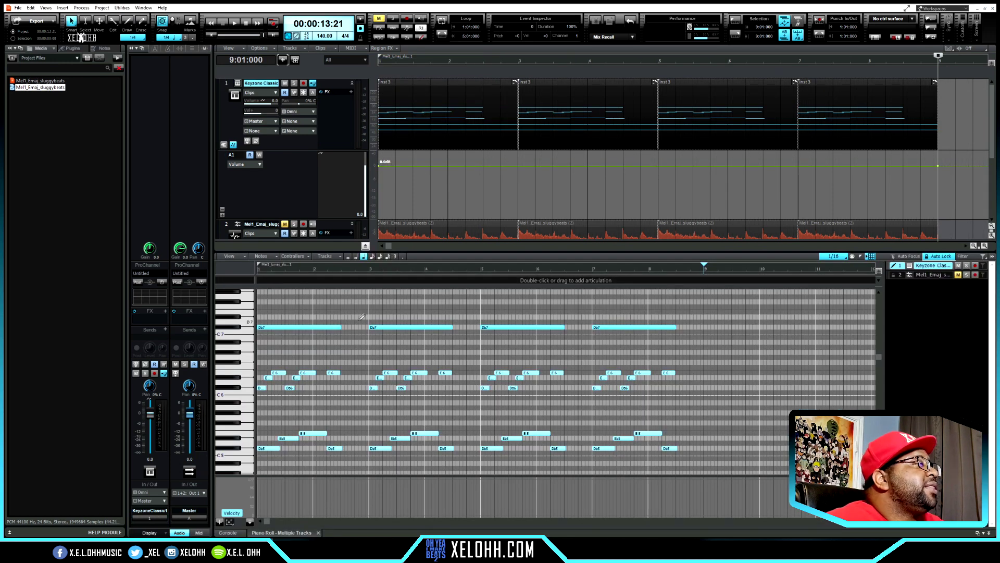
{"action": "left_click_drag", "start_coordinate": [345, 455], "coordinate": [249, 305]}
{"action": "key", "text": "Delete"}
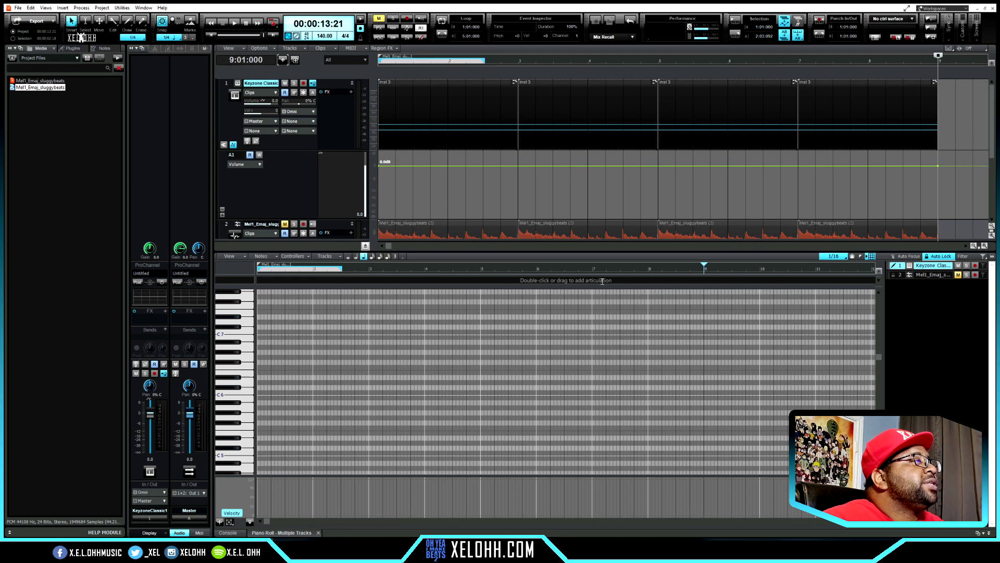
Draw an articulation over the first two bars in the Piano Roll and add the Chord Triads articulation map to the project
{"action": "left_click", "coordinate": [240, 258]}
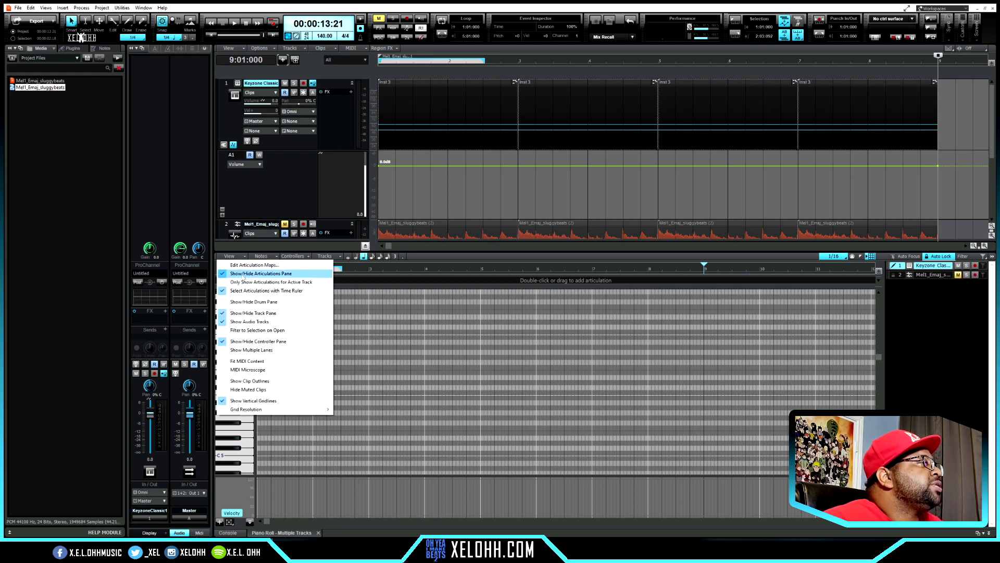
{"action": "left_click", "coordinate": [365, 284]}
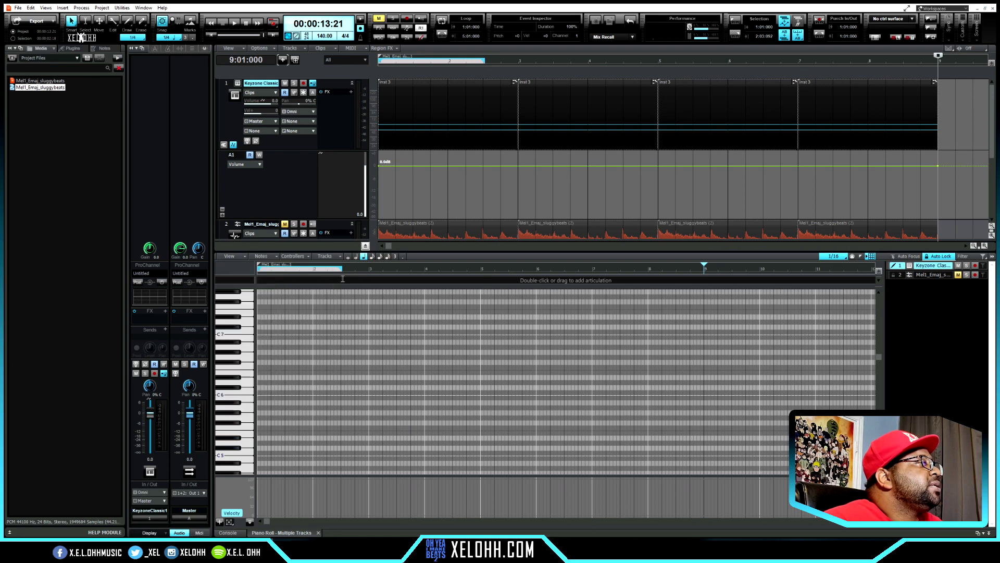
{"action": "left_click", "coordinate": [342, 279]}
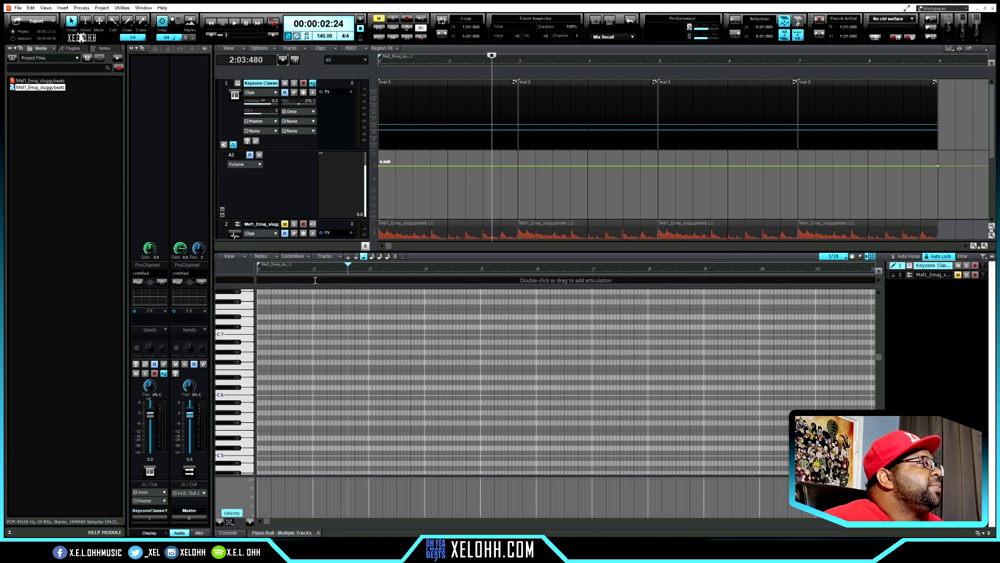
{"action": "left_click_drag", "start_coordinate": [366, 282], "coordinate": [232, 282]}
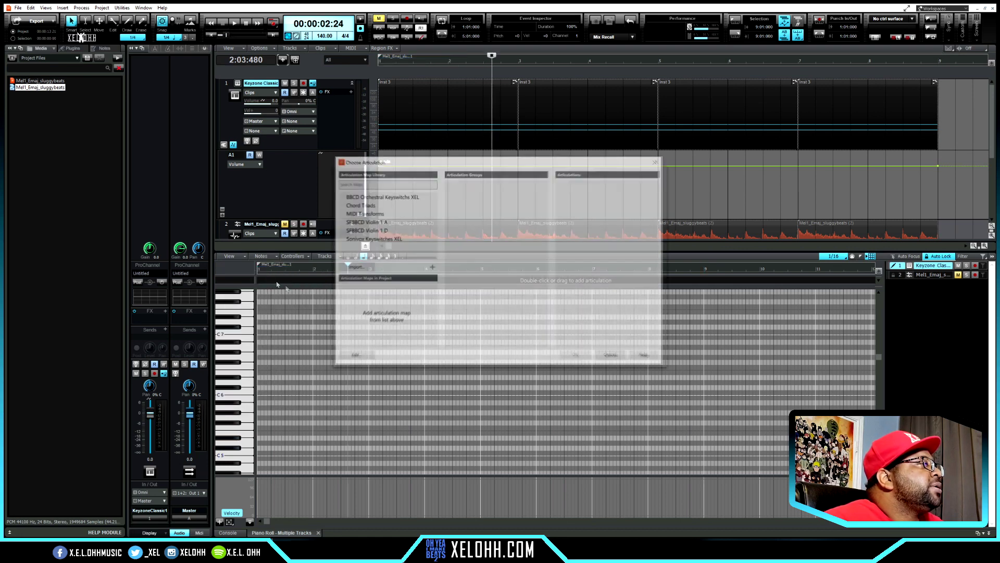
{"action": "double_click", "coordinate": [357, 205]}
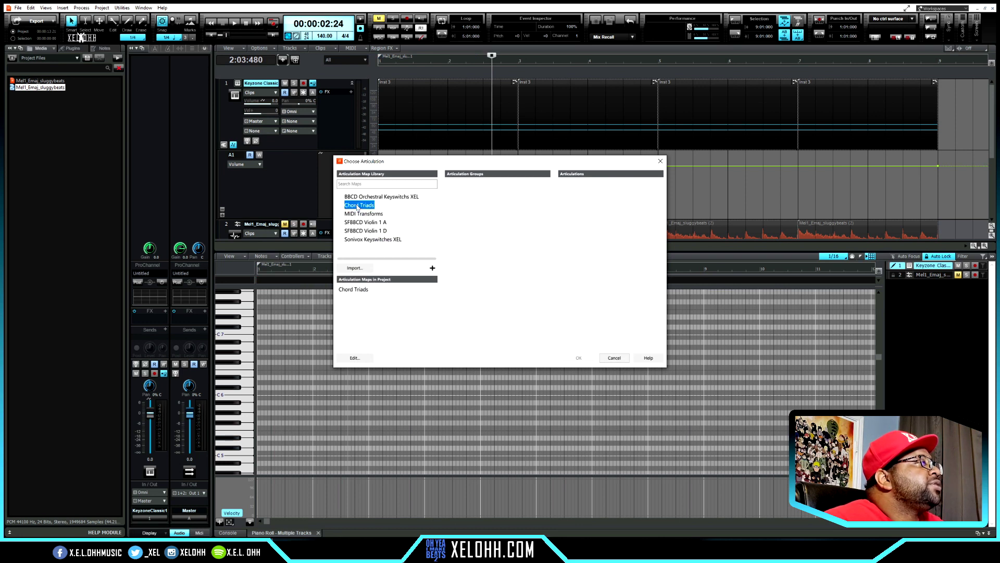
{"action": "left_click", "coordinate": [358, 290]}
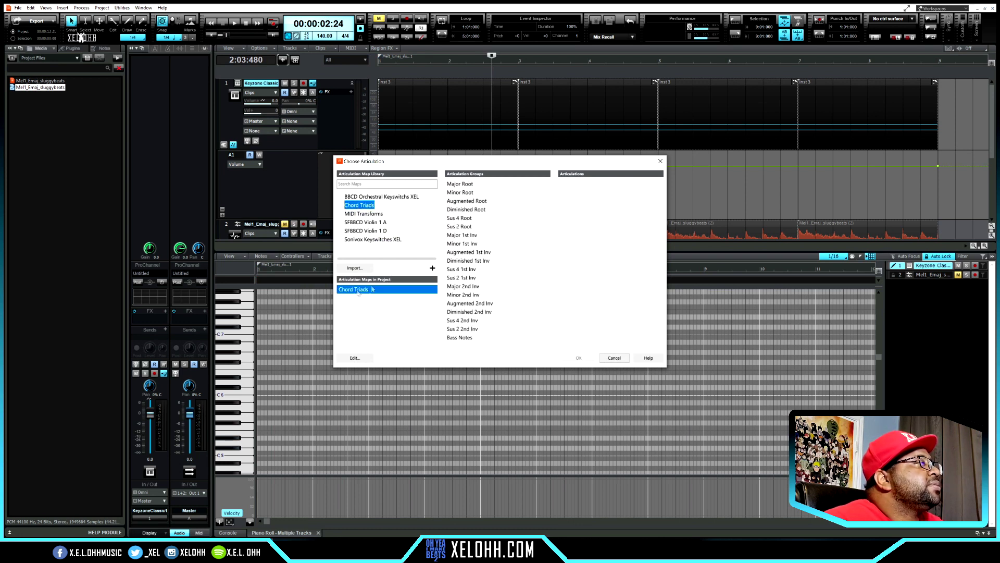
Assign the C#m/Dbm articulation from the Minor Root group to the drawn section
{"action": "left_click", "coordinate": [471, 192]}
{"action": "left_click", "coordinate": [575, 192]}
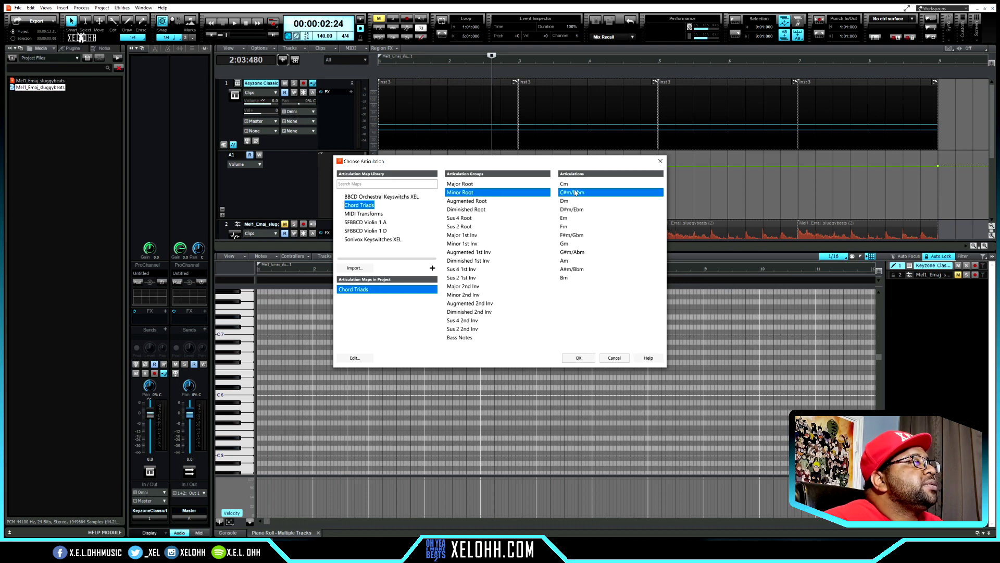
{"action": "left_click", "coordinate": [579, 357]}
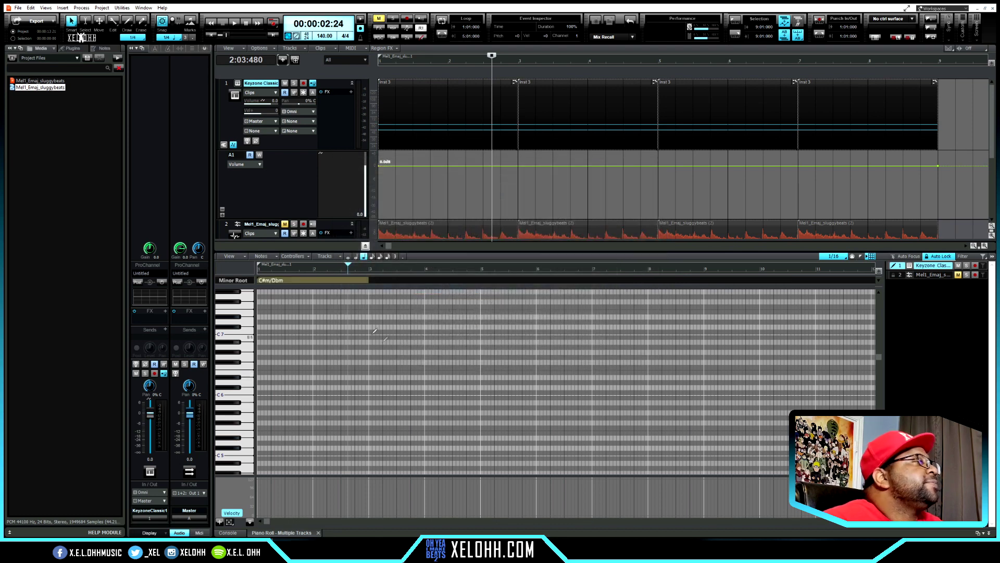
Open the Articulation Map Editor for the C#m/Dbm articulation
{"action": "right_click", "coordinate": [309, 279]}
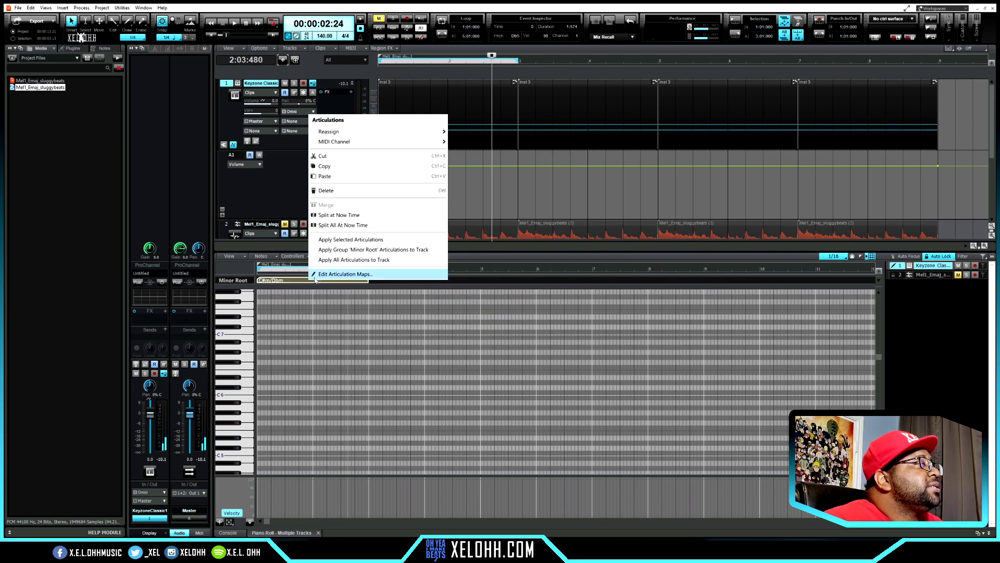
{"action": "left_click", "coordinate": [330, 274]}
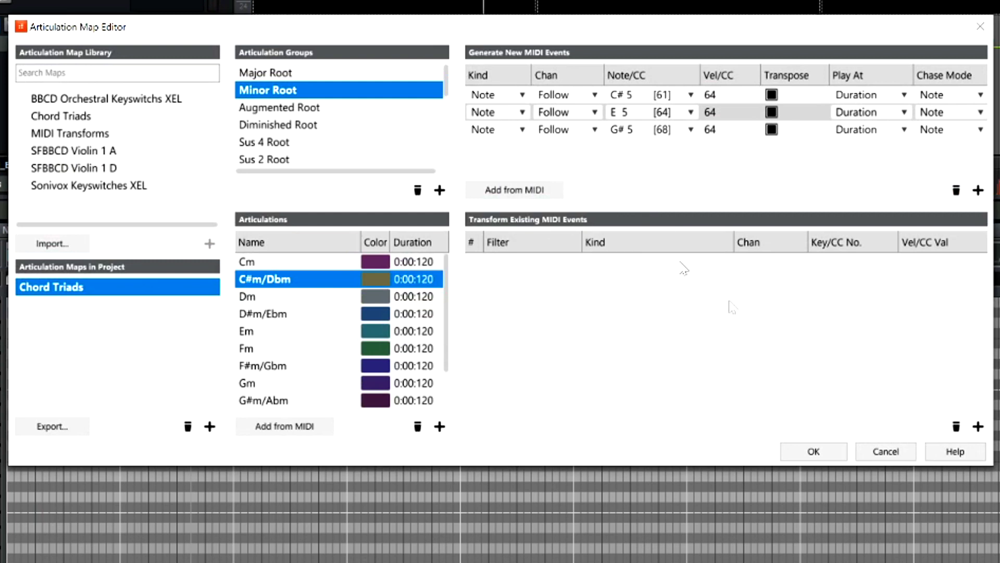
Add a MIDI event transform to the C#m/Dbm articulation that converts Note input to New Note output, and save the articulation map
{"action": "left_click", "coordinate": [978, 426]}
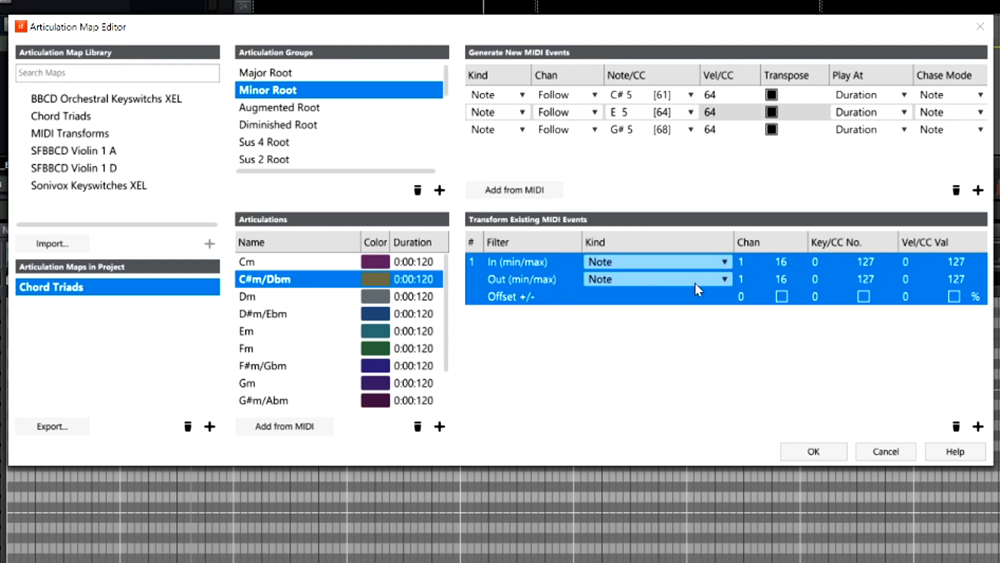
{"action": "left_click", "coordinate": [725, 280]}
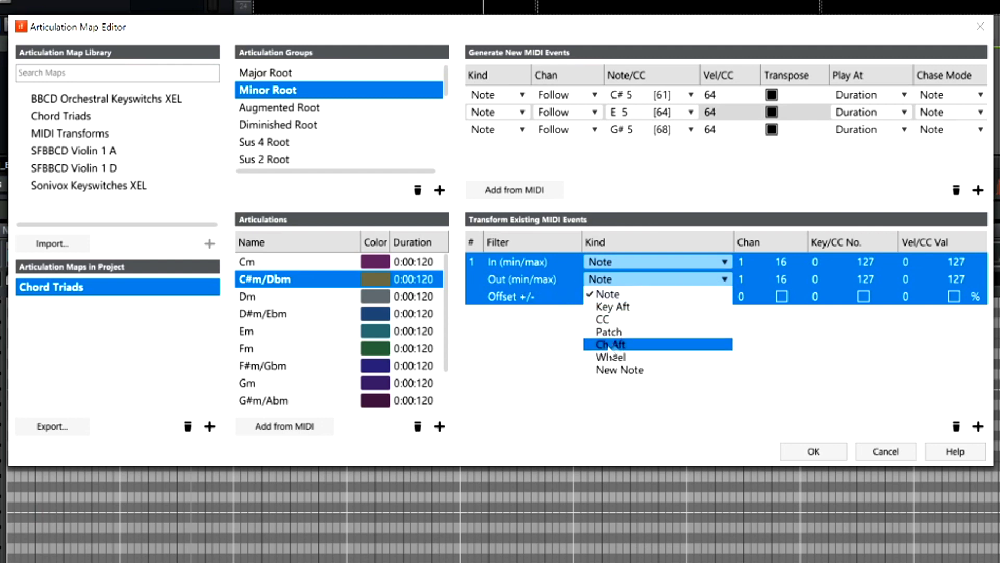
{"action": "left_click", "coordinate": [615, 370]}
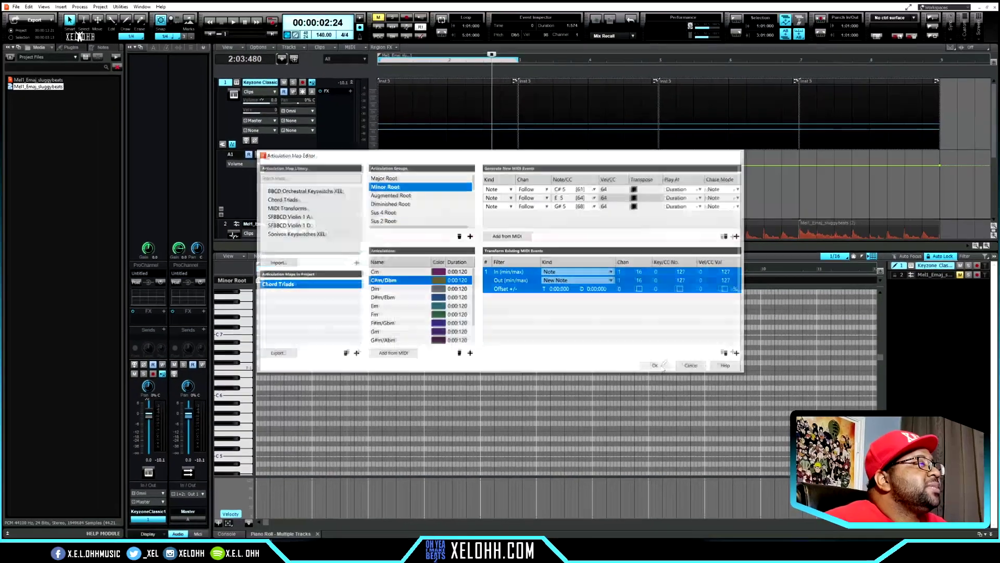
{"action": "left_click", "coordinate": [811, 449]}
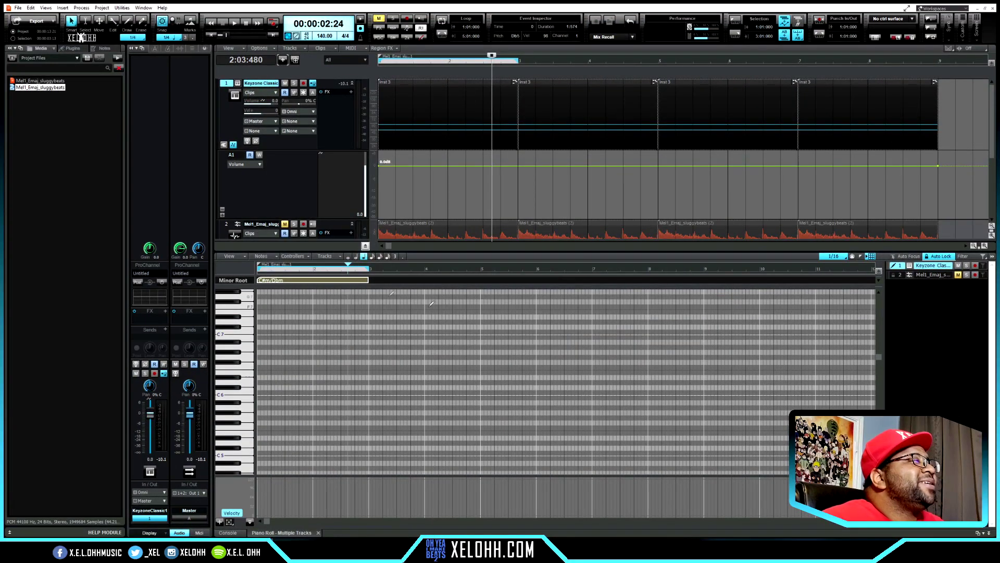
Apply the selected C#m/Dbm articulation to the track, audition the generated chord notes and return to the project start
{"action": "right_click", "coordinate": [323, 279]}
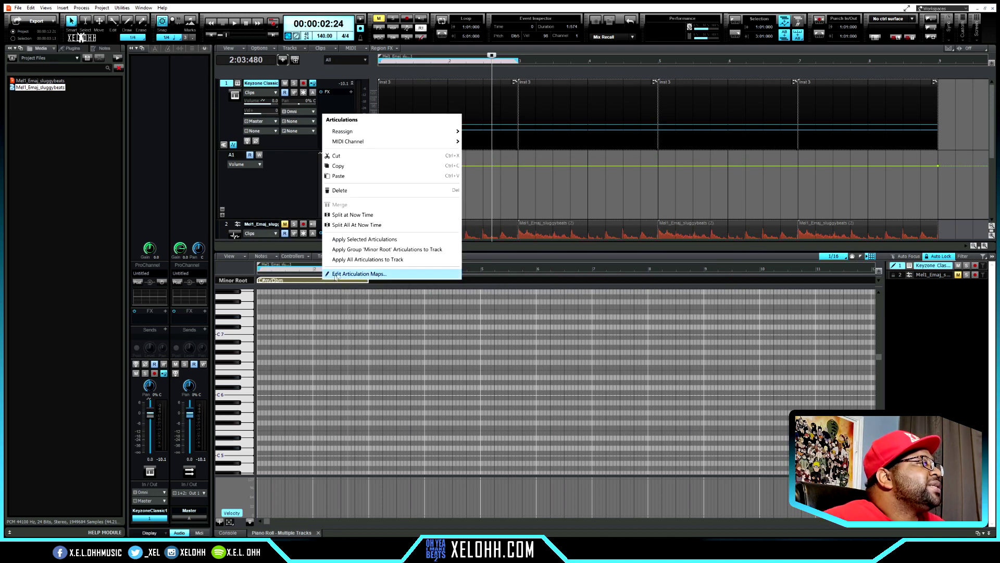
{"action": "left_click", "coordinate": [375, 239]}
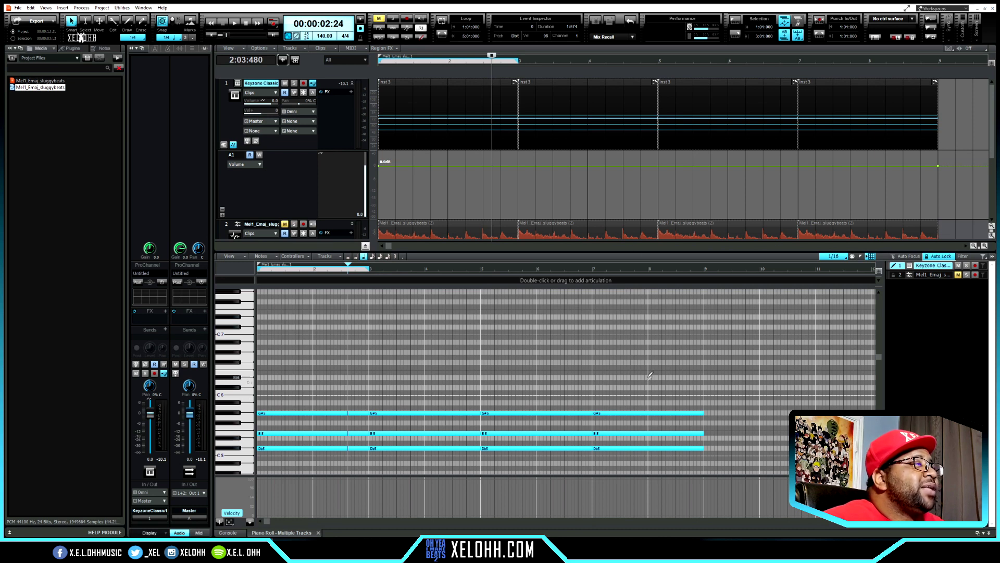
{"action": "key", "text": "space"}
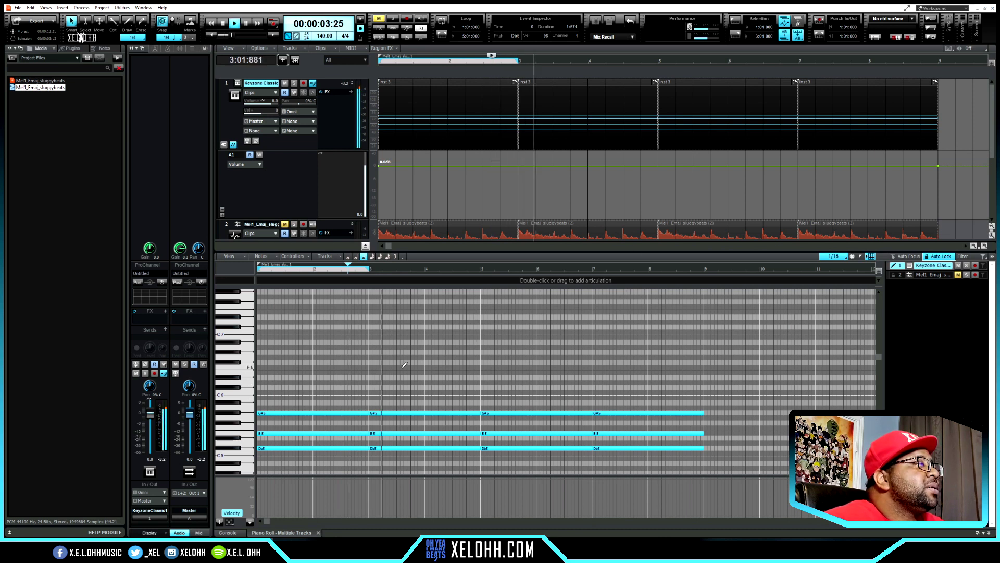
{"action": "key", "text": "space"}
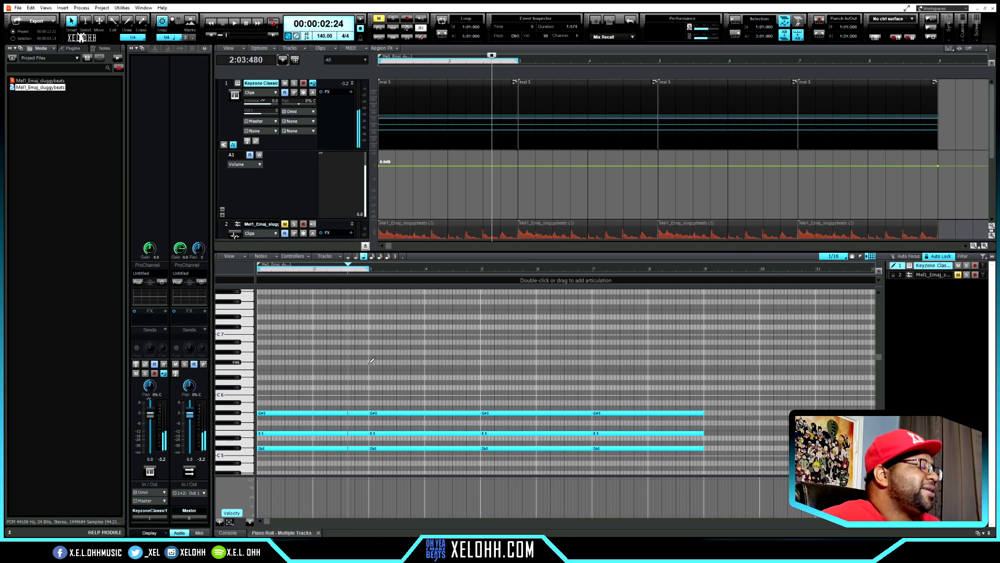
{"action": "key", "text": "w"}
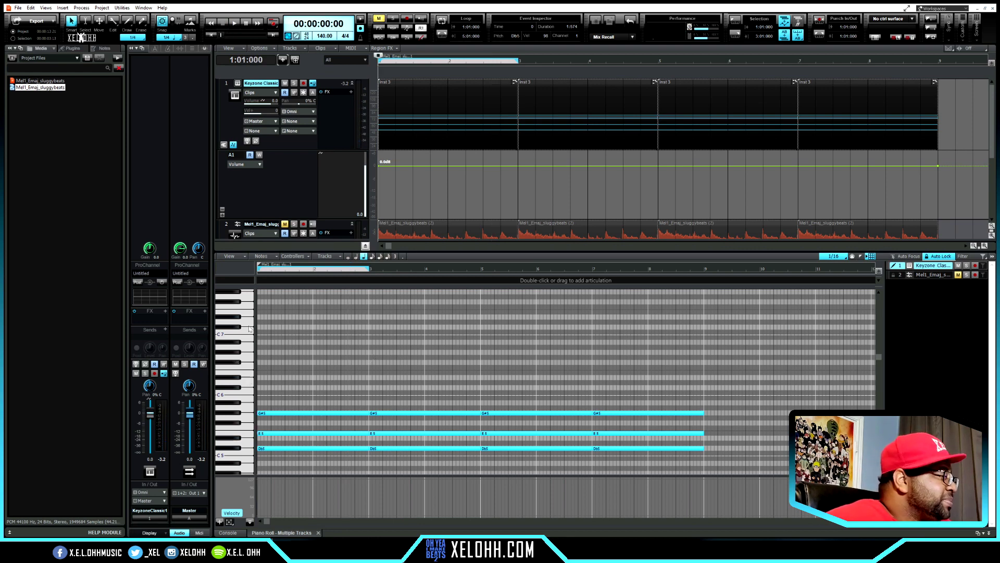
Delete all four MIDI clips from the Keyzone Classic track and remove the second, audio track from the project
{"action": "left_click", "coordinate": [468, 85]}
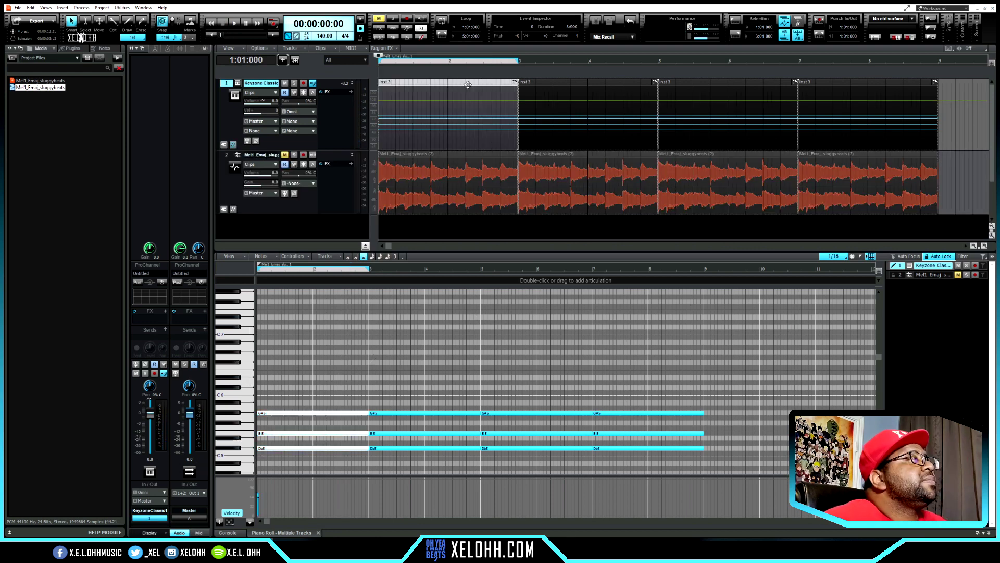
{"action": "left_click", "coordinate": [838, 86], "text": "shift"}
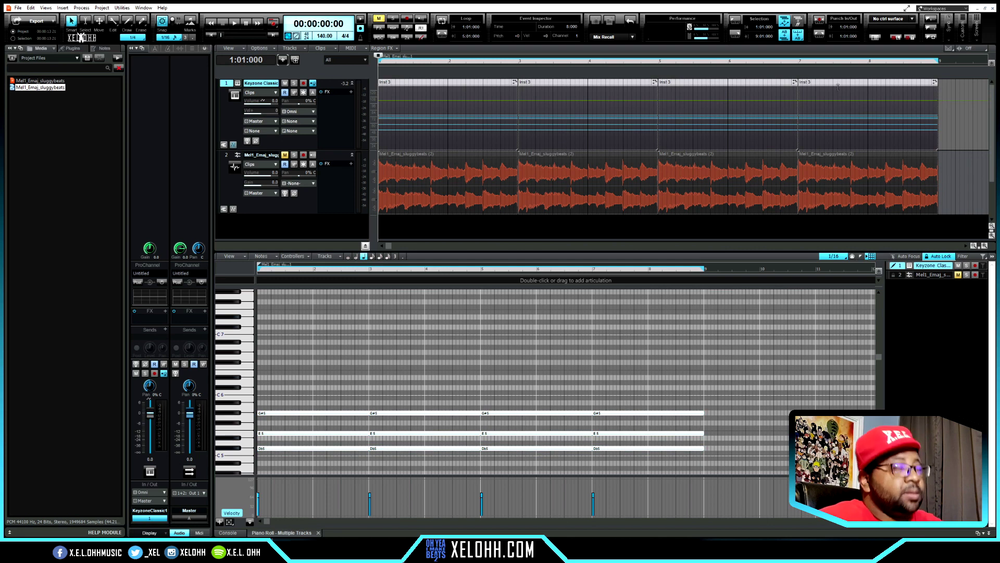
{"action": "key", "text": "Delete"}
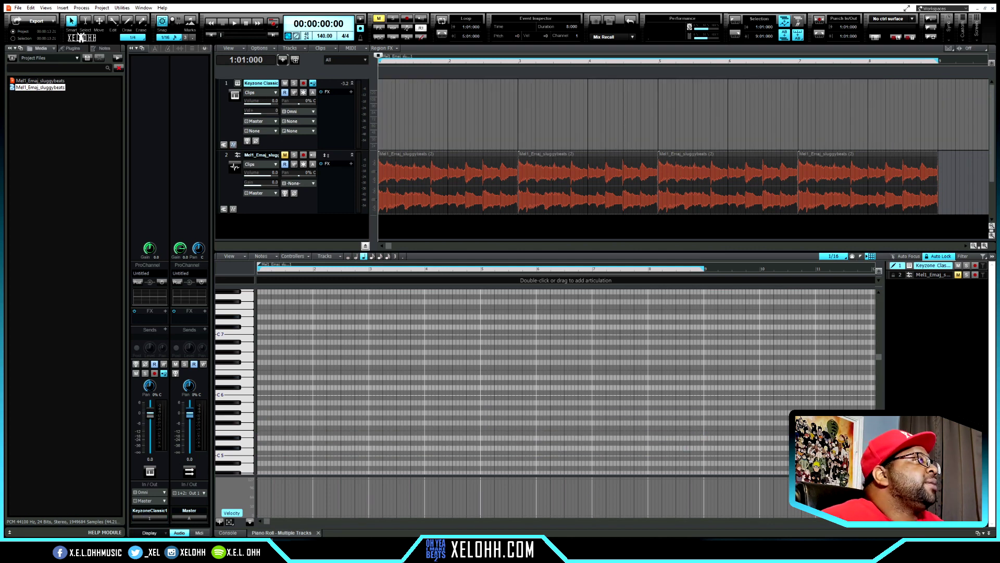
{"action": "key", "text": "Down"}
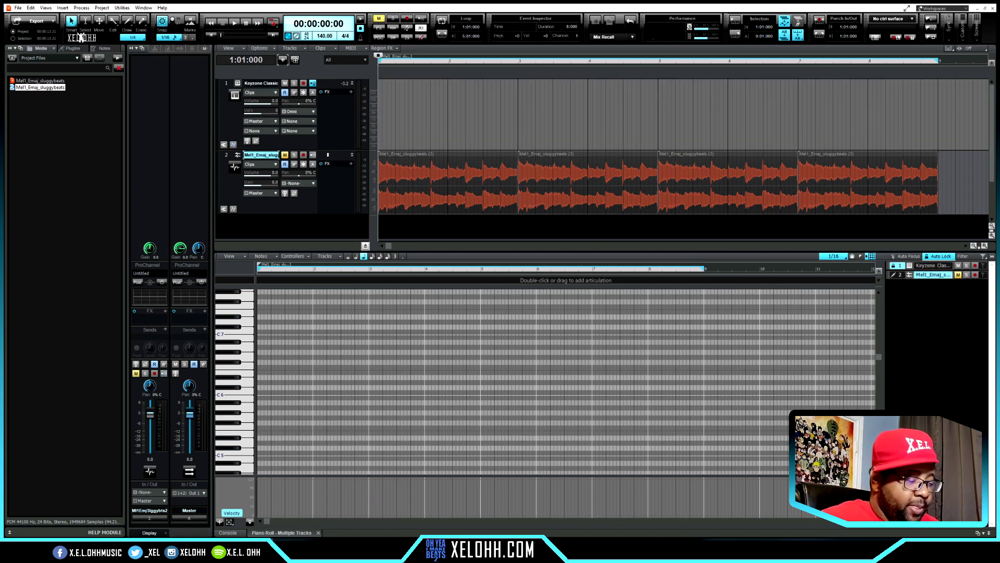
{"action": "key", "text": "Delete"}
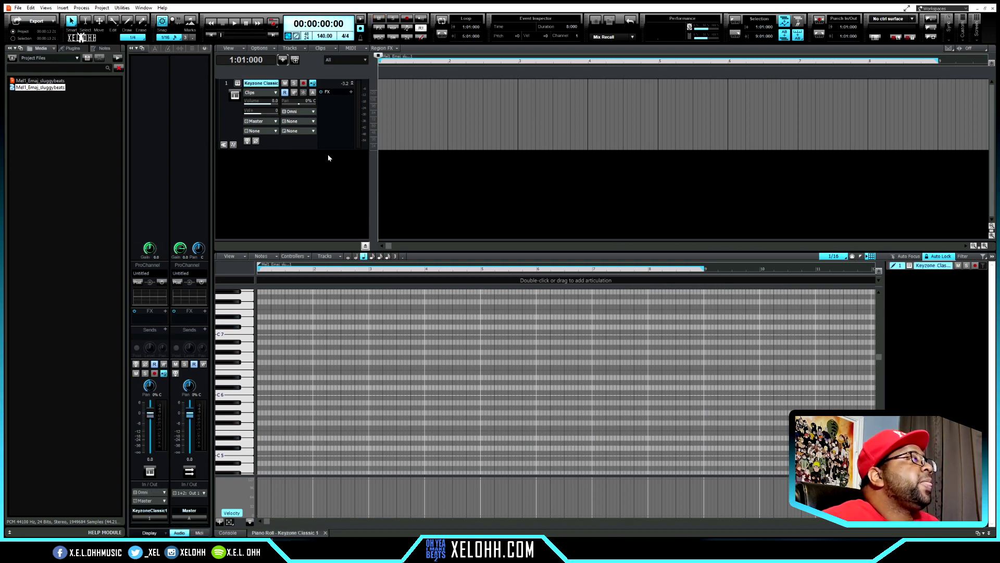
Place the Mel1_Emaj_sluggybeats MIDI file and the Cymatics - 9God Full Drum Loop 6 - 160 BPM loop at bar 1 and play them together
{"action": "left_click_drag", "start_coordinate": [48, 80], "coordinate": [380, 104]}
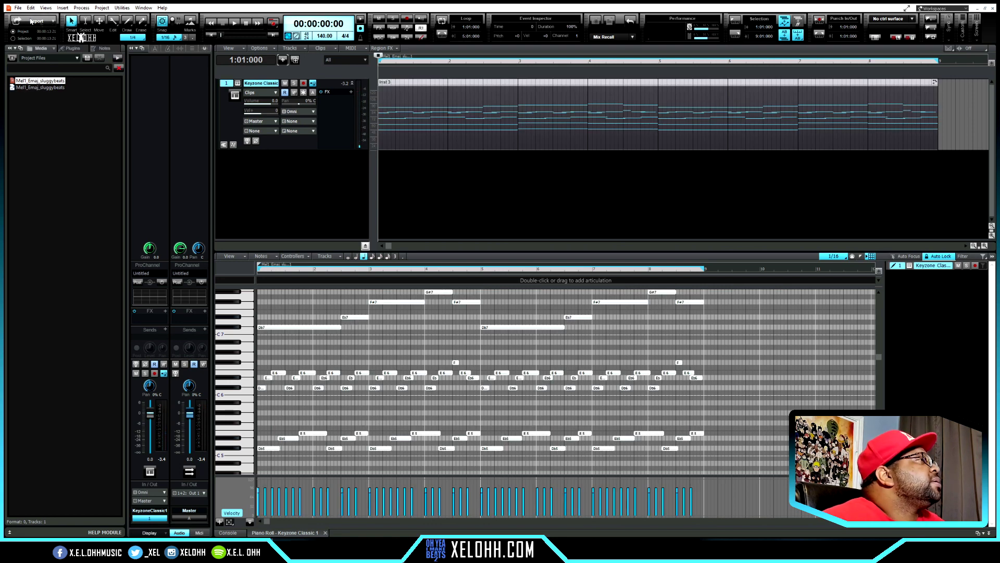
{"action": "left_click", "coordinate": [17, 58]}
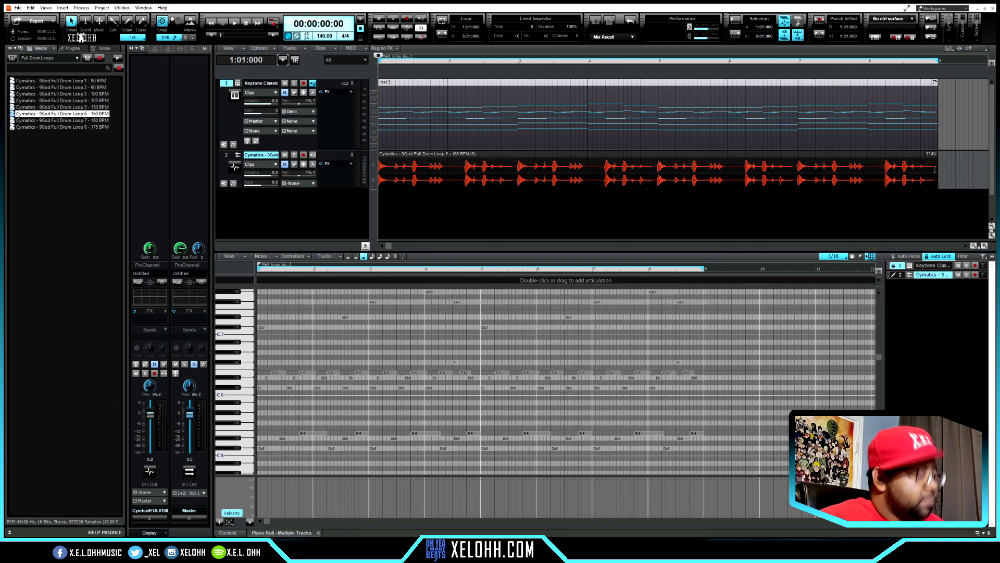
{"action": "key", "text": "space"}
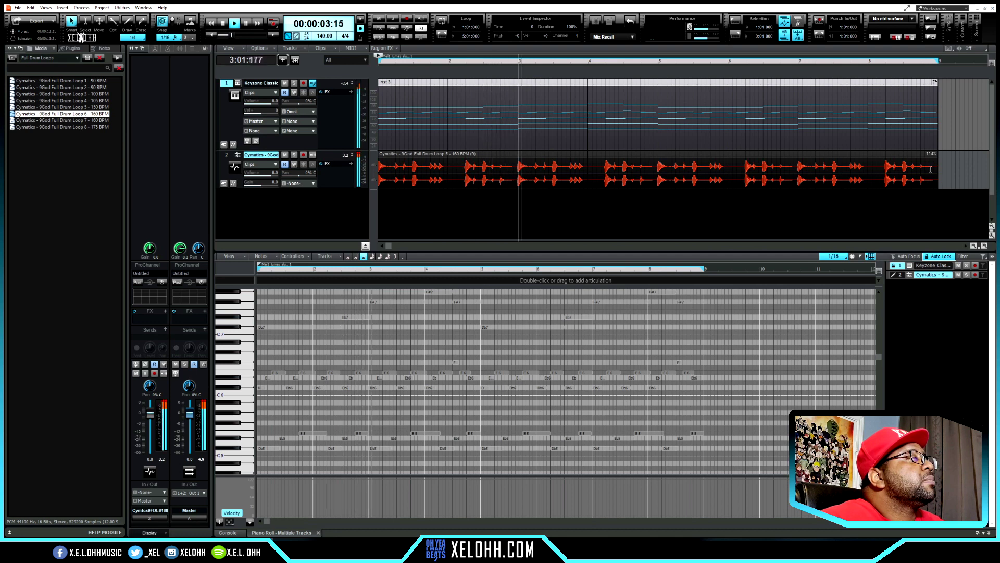
{"action": "key", "text": "space"}
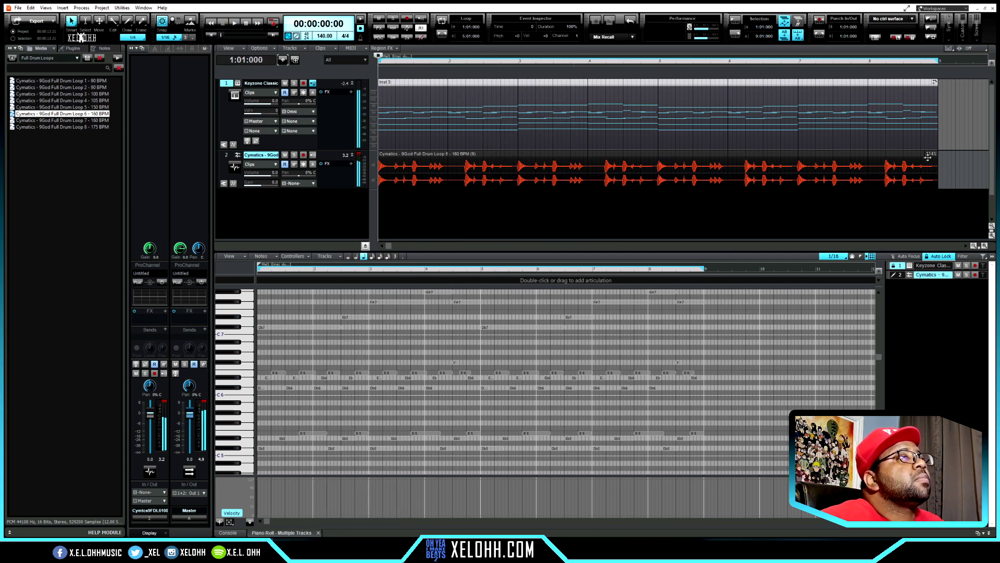
{"action": "left_click", "coordinate": [932, 155]}
{"action": "left_click", "coordinate": [804, 195]}
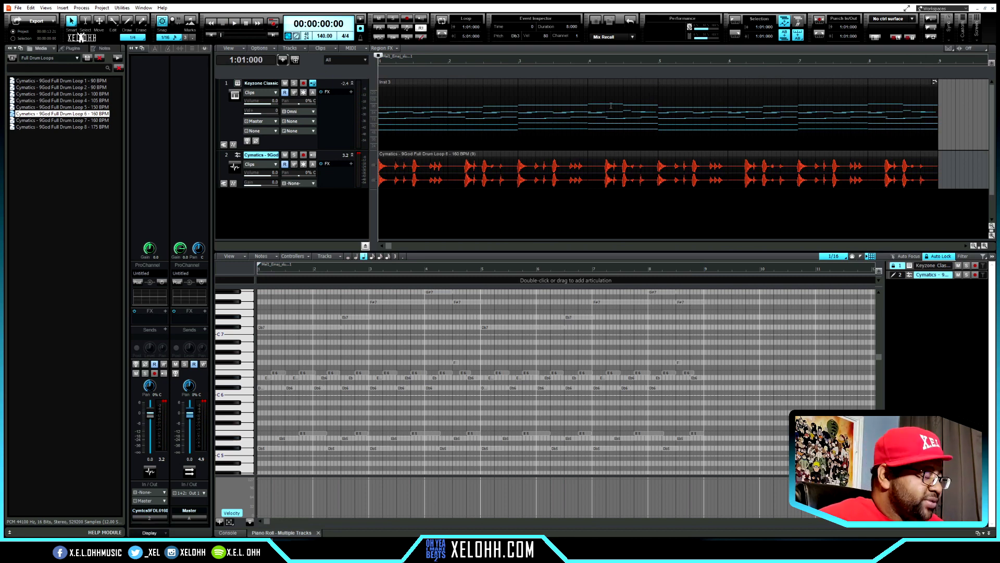
Show the Arranger and draw two adjacent four-bar sections on Arranger Track 1, covering bars 1 to 5 and 5 to 9
{"action": "scroll", "coordinate": [569, 125], "scroll_direction": "down", "scroll_amount": 3}
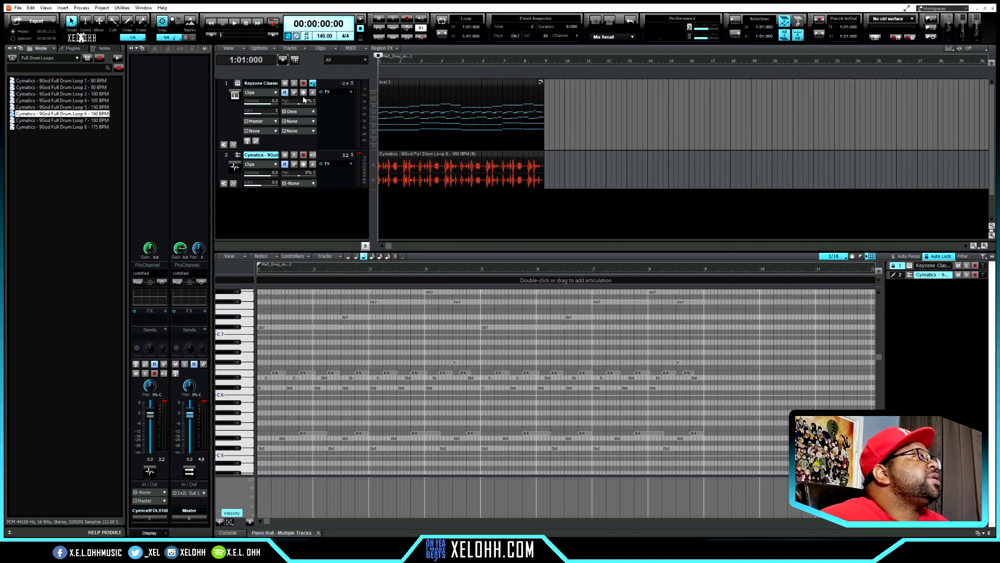
{"action": "left_click", "coordinate": [155, 50]}
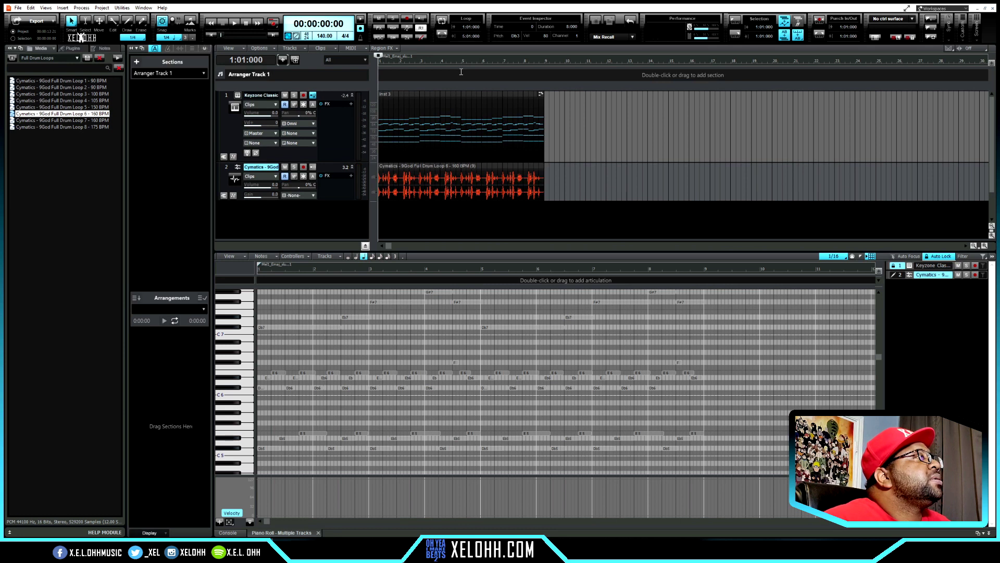
{"action": "left_click_drag", "start_coordinate": [461, 74], "coordinate": [379, 75]}
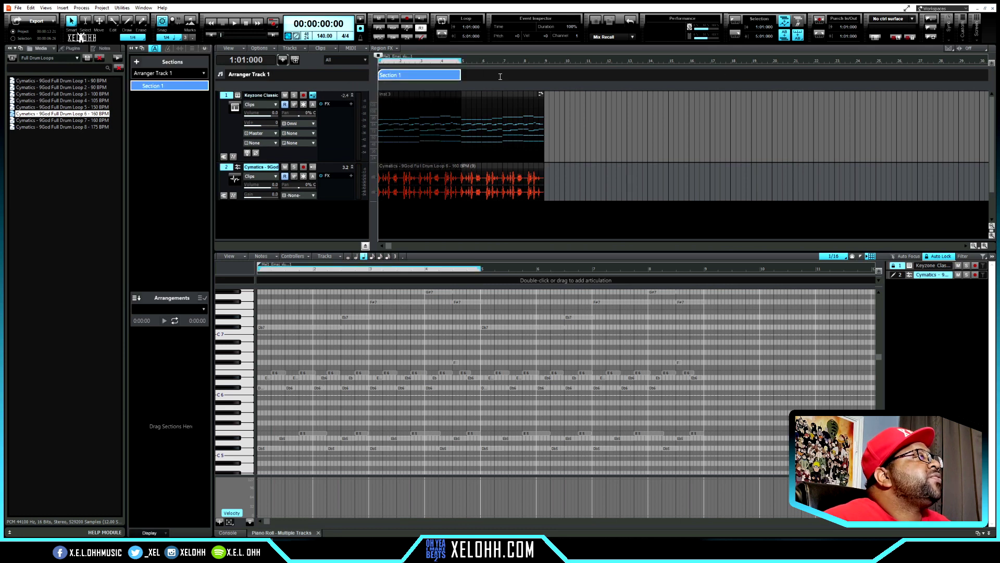
{"action": "left_click_drag", "start_coordinate": [544, 75], "coordinate": [463, 74]}
Set the second section's type to Bridge and trim the start of the drum loop clip to bar 3
{"action": "right_click", "coordinate": [470, 76]}
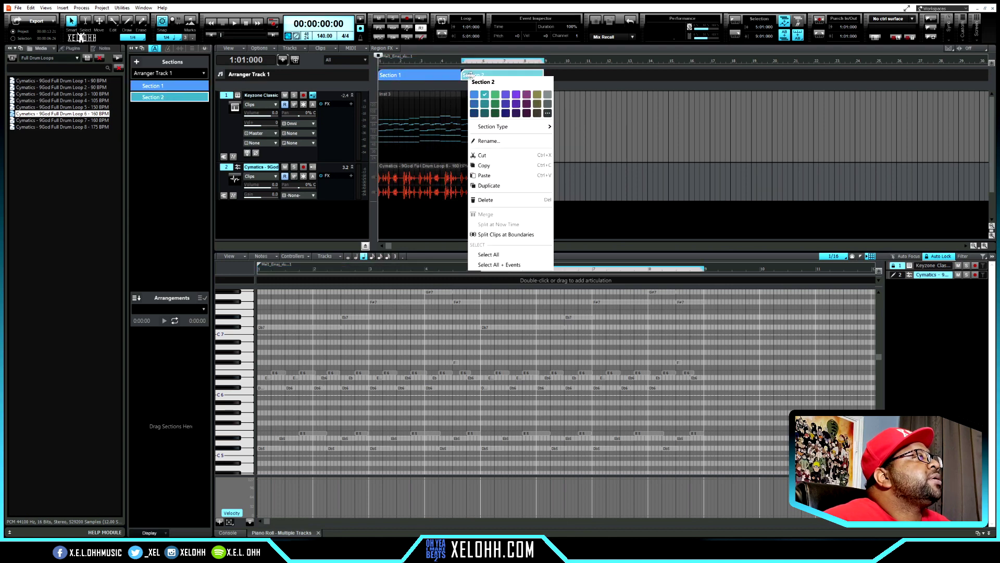
{"action": "mouse_move", "coordinate": [521, 126]}
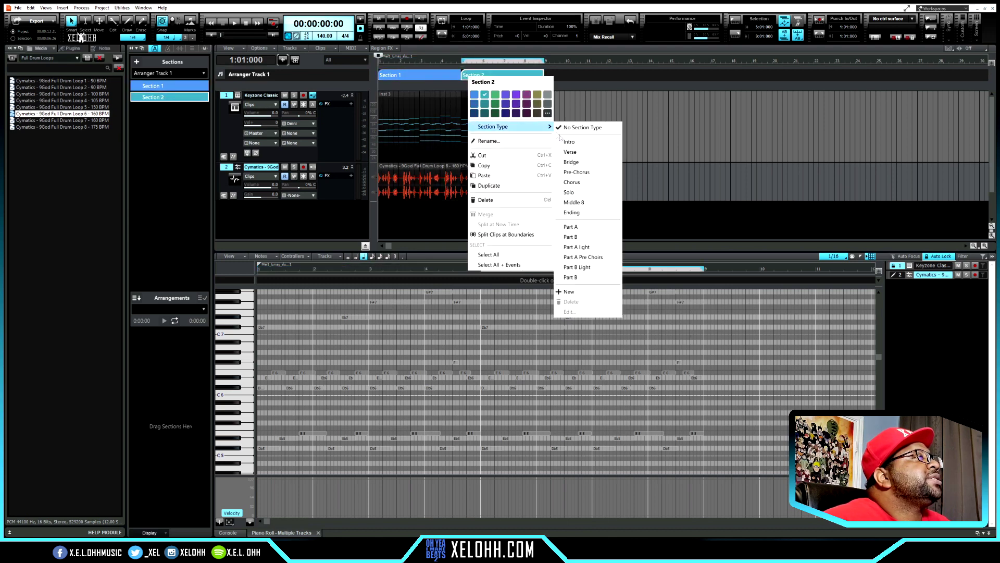
{"action": "left_click", "coordinate": [583, 162]}
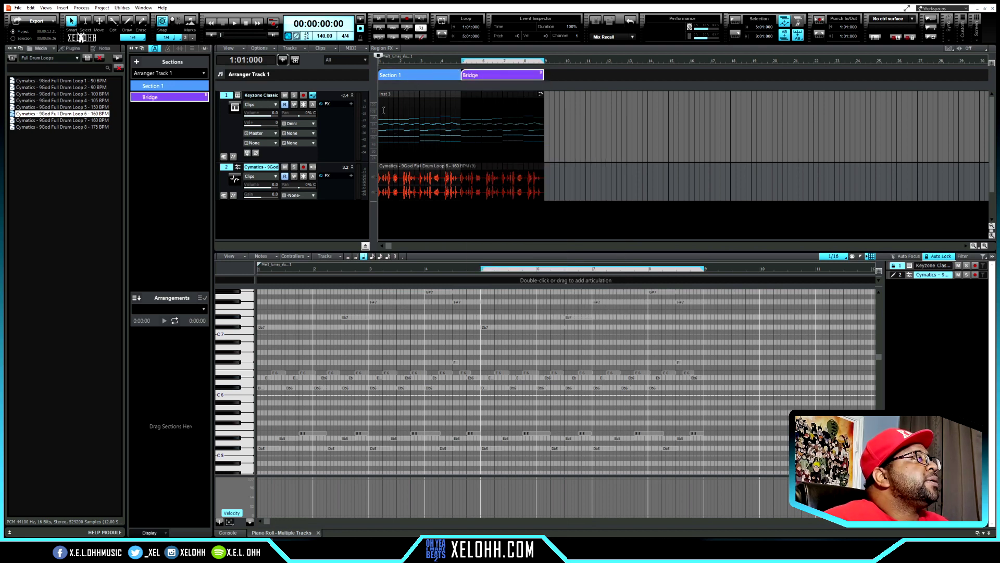
{"action": "left_click_drag", "start_coordinate": [380, 188], "coordinate": [418, 192]}
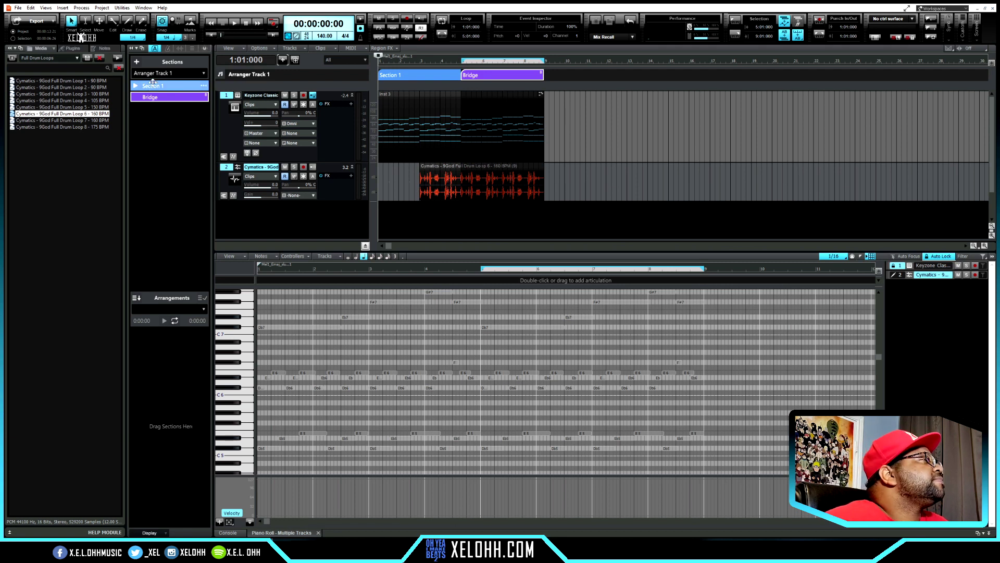
Add both sections to a new arrangement and append Section 1 to it two more times
{"action": "left_click", "coordinate": [185, 274]}
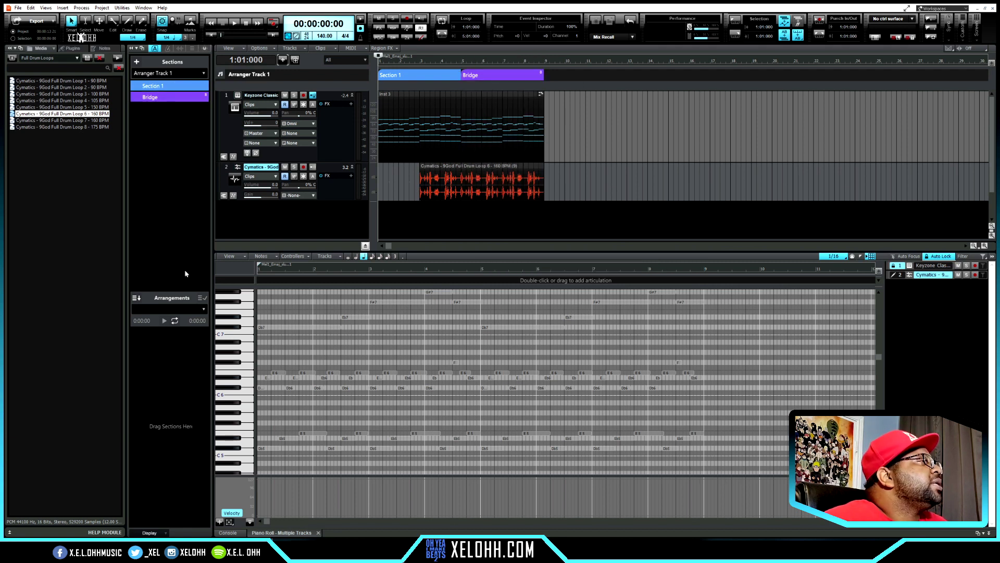
{"action": "left_click", "coordinate": [138, 298]}
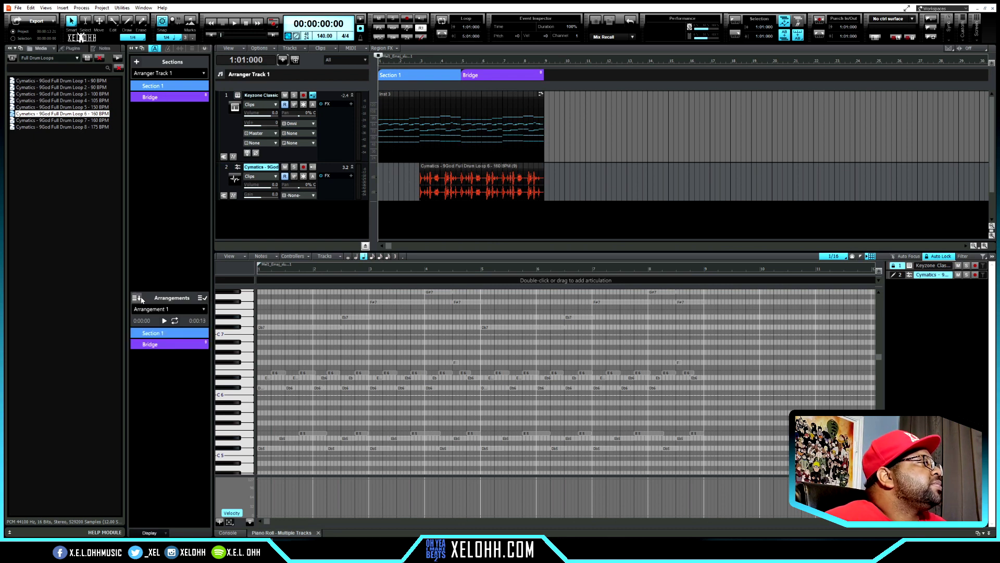
{"action": "left_click", "coordinate": [151, 85]}
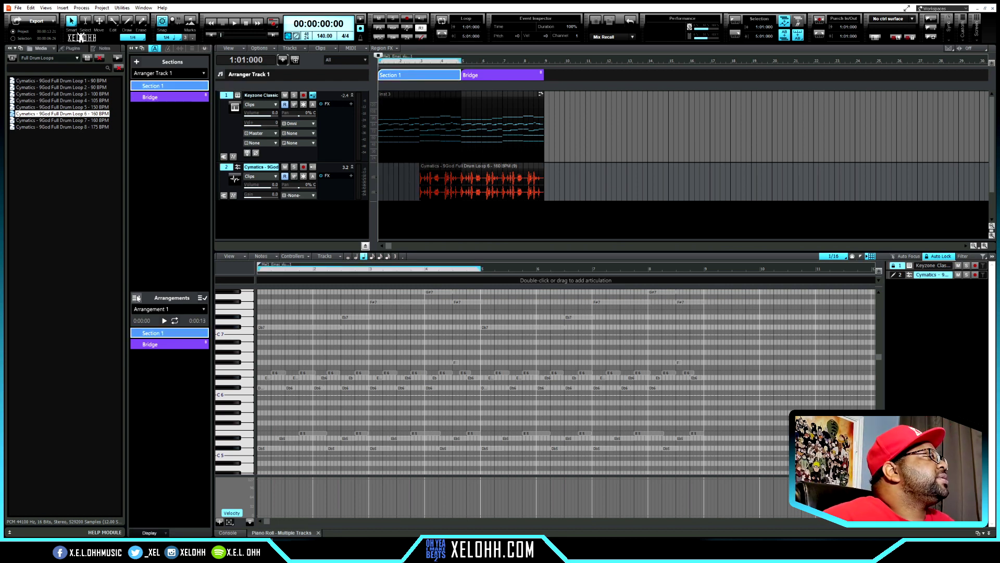
{"action": "left_click", "coordinate": [136, 298]}
{"action": "left_click", "coordinate": [137, 298]}
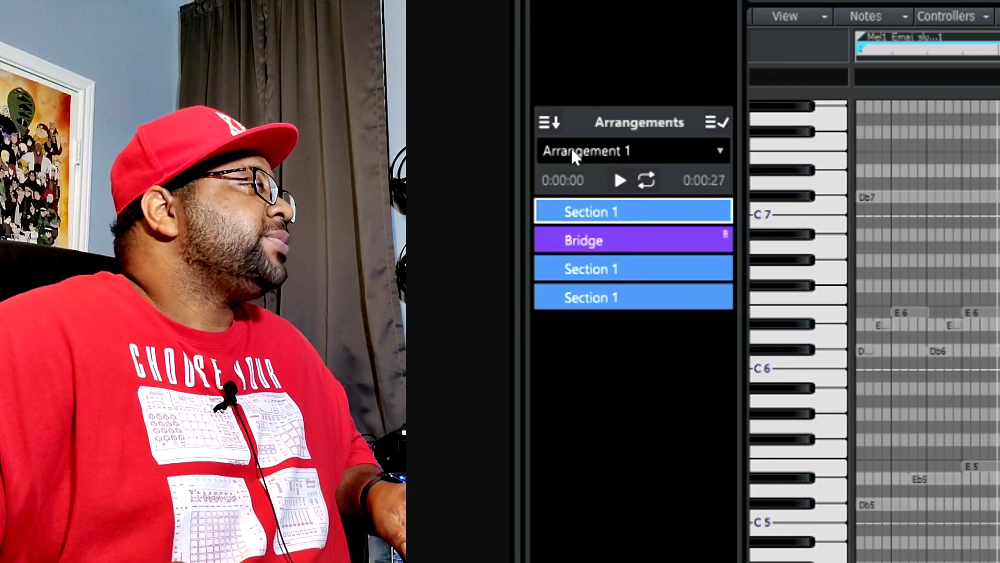
Create a new arrangement from the first three entries of Arrangement 1 and insert it into the project as a committed arrangement
{"action": "left_click", "coordinate": [607, 214]}
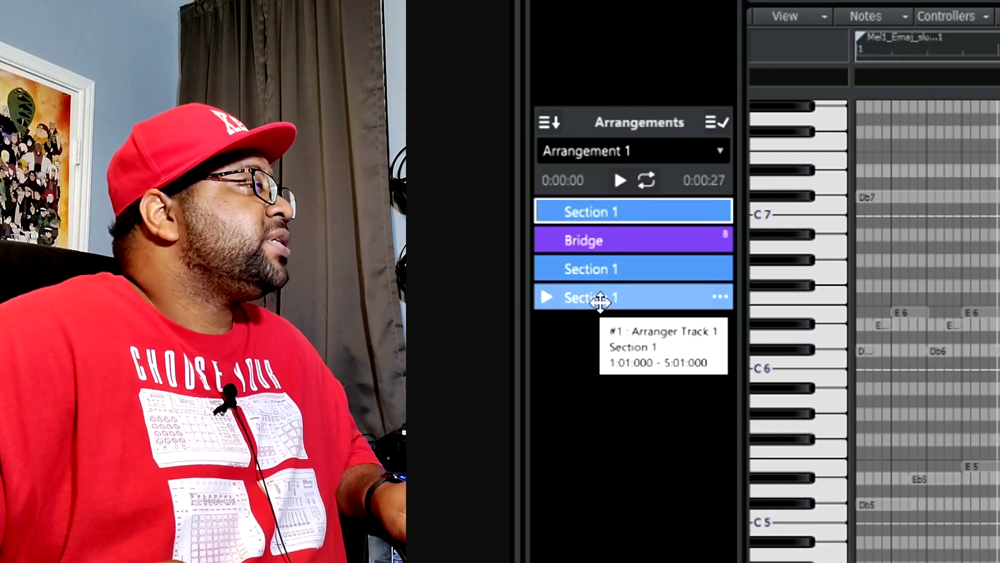
{"action": "left_click_drag", "start_coordinate": [601, 301], "coordinate": [621, 215]}
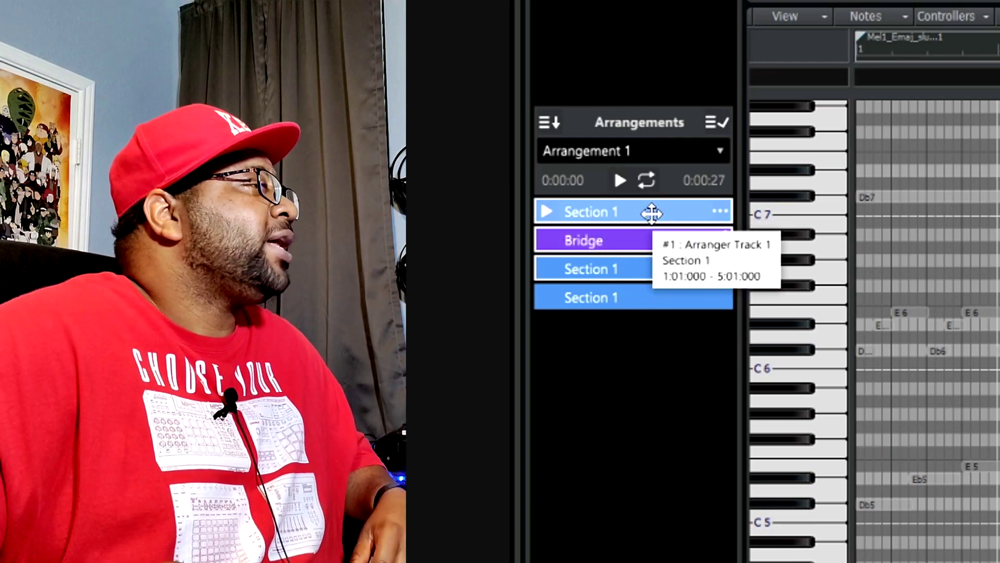
{"action": "right_click", "coordinate": [651, 215]}
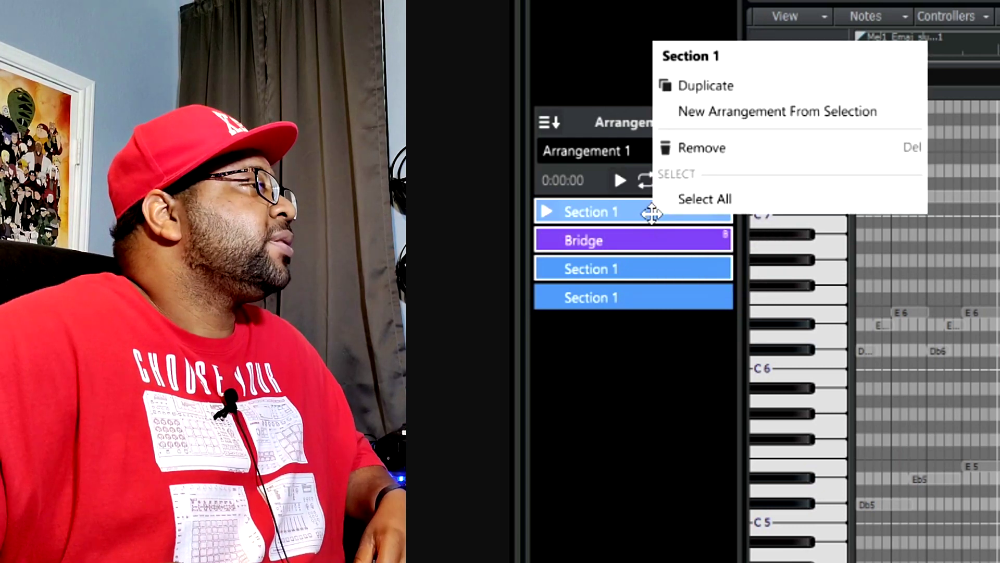
{"action": "left_click", "coordinate": [741, 112]}
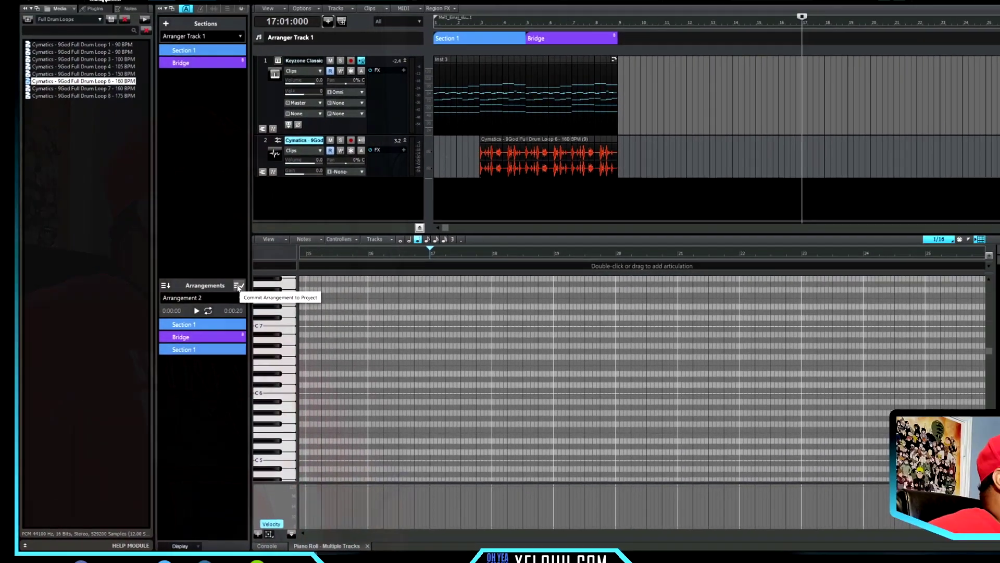
{"action": "left_click", "coordinate": [237, 286]}
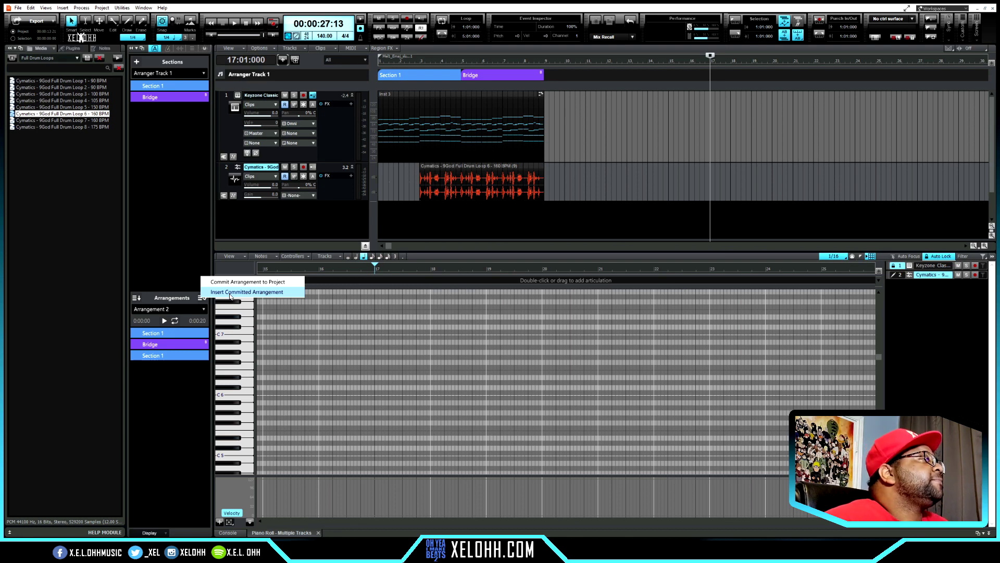
{"action": "left_click", "coordinate": [232, 293]}
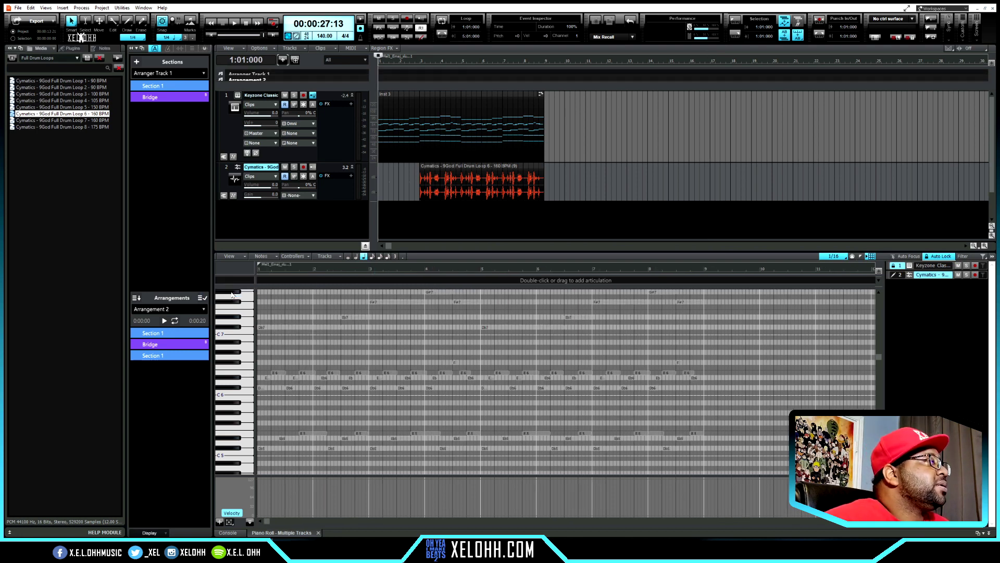